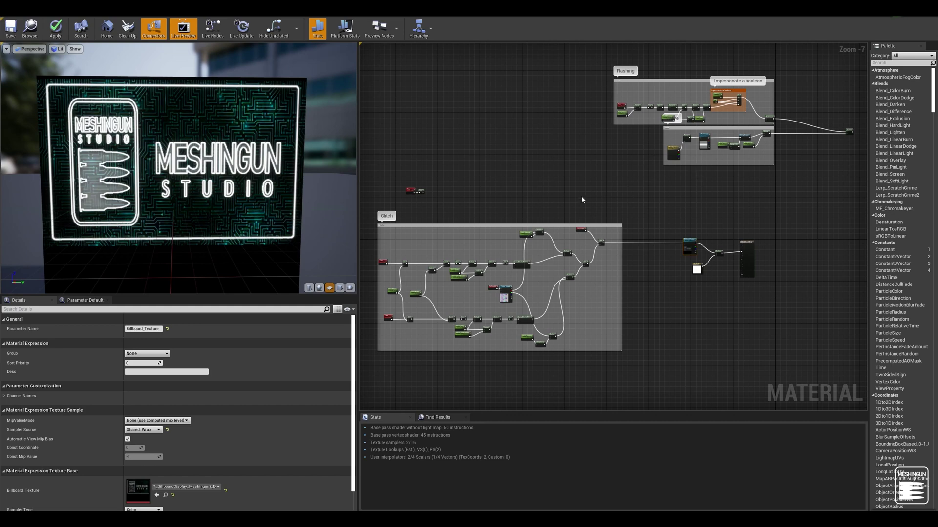
Examine the finished billboard material graph: the Glitch group, the Billboard_Texture sample, the white color constant and the Multiply node feeding Emissive Color
left_click(666, 171)
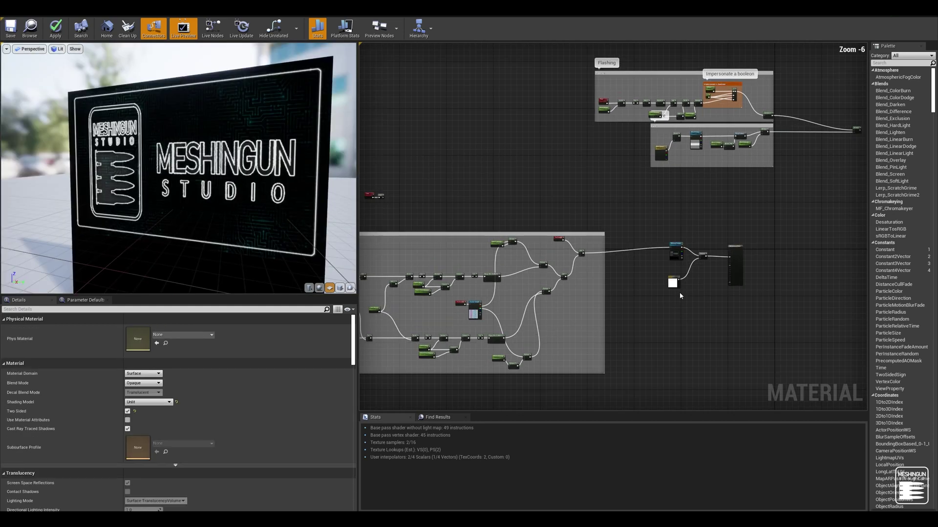
scroll(679, 292, "up", 5)
scroll(642, 301, "up", 2)
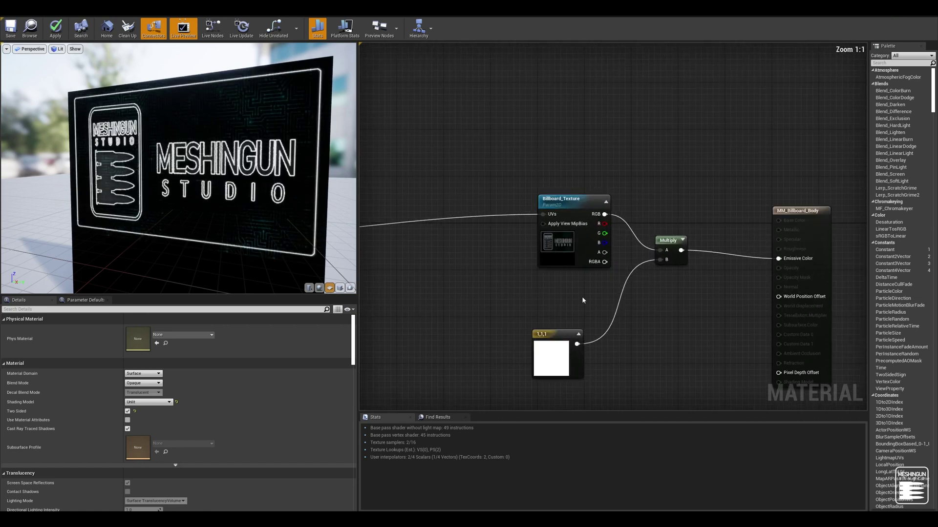
left_click(581, 313)
left_click_drag(581, 313, 599, 295)
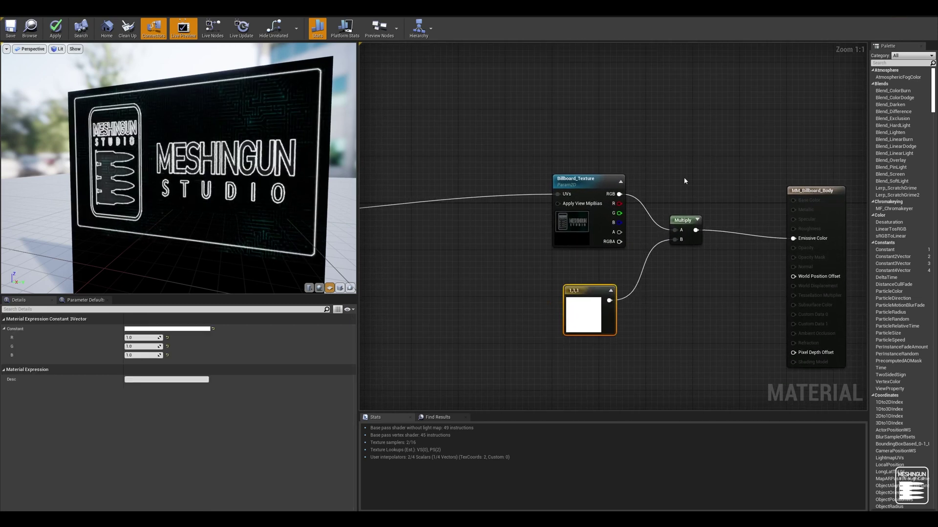
left_click_drag(692, 138, 567, 312)
left_click_drag(529, 370, 538, 344)
scroll(538, 344, "down", 5)
right_click_drag(538, 344, 599, 139)
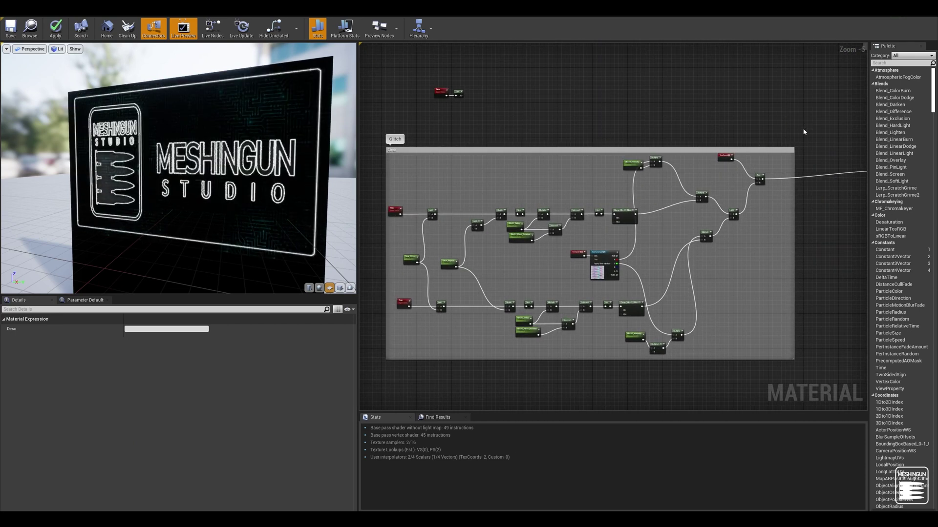
left_click_drag(594, 149, 540, 172)
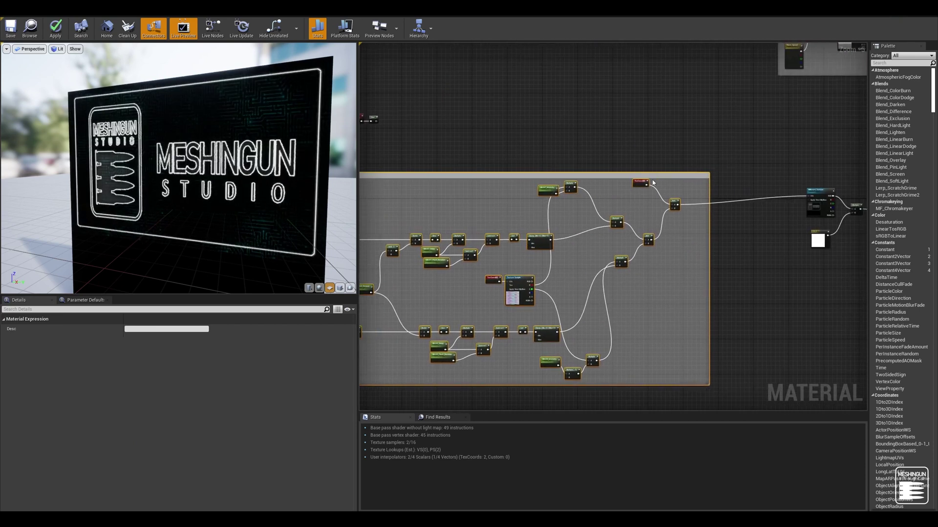
scroll(621, 235, "up", 3)
right_click_drag(621, 238, 499, 239)
scroll(530, 231, "up", 2)
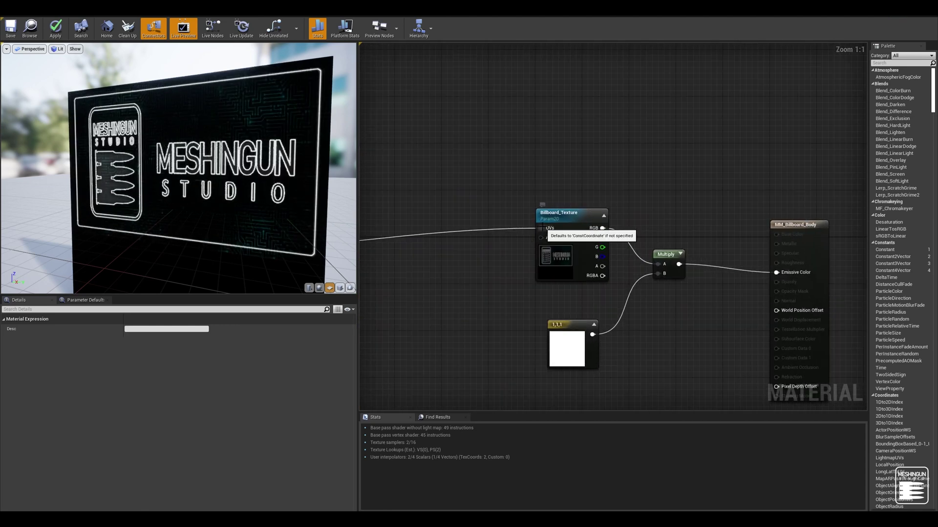
left_click_drag(567, 215, 567, 221)
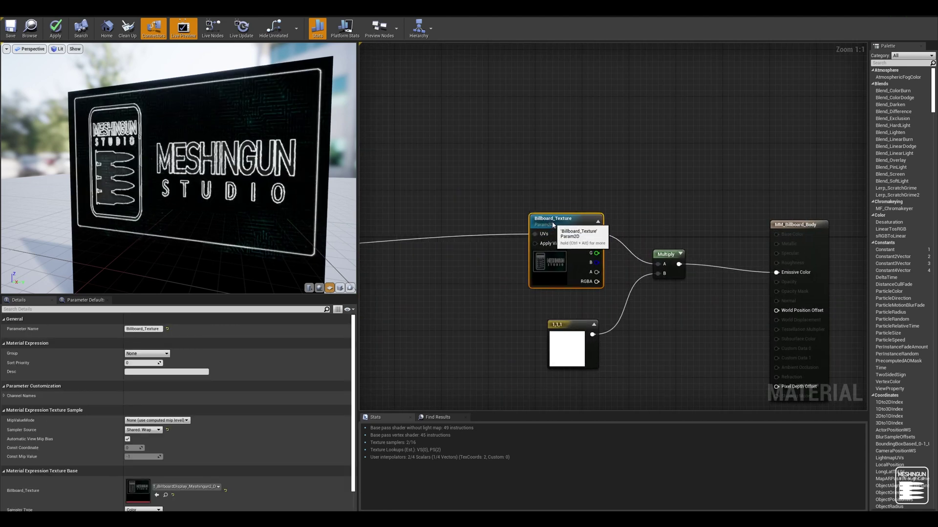
left_click(610, 196)
left_click(589, 243)
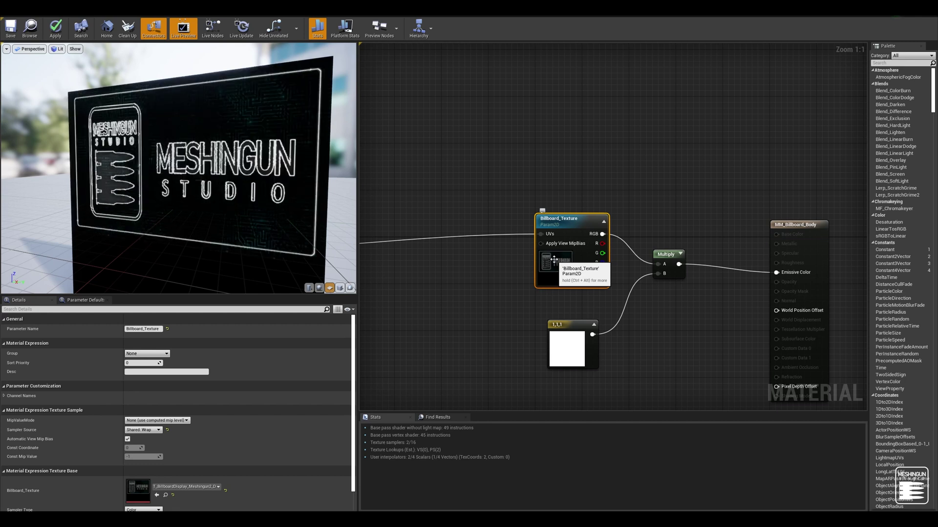
left_click(665, 255)
right_click_drag(665, 254, 649, 224)
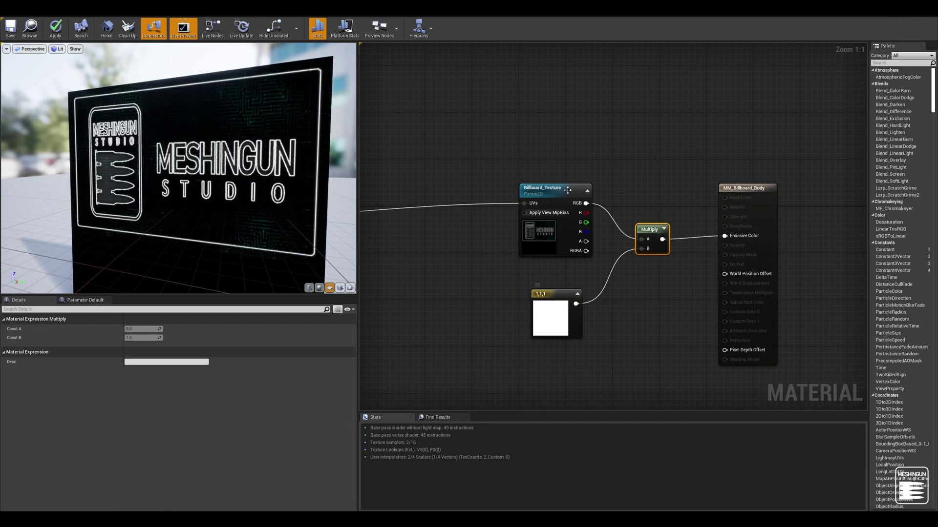
Change the white three-component color constant feeding the Multiply node to pure red (1, 0, 0)
left_click(552, 296)
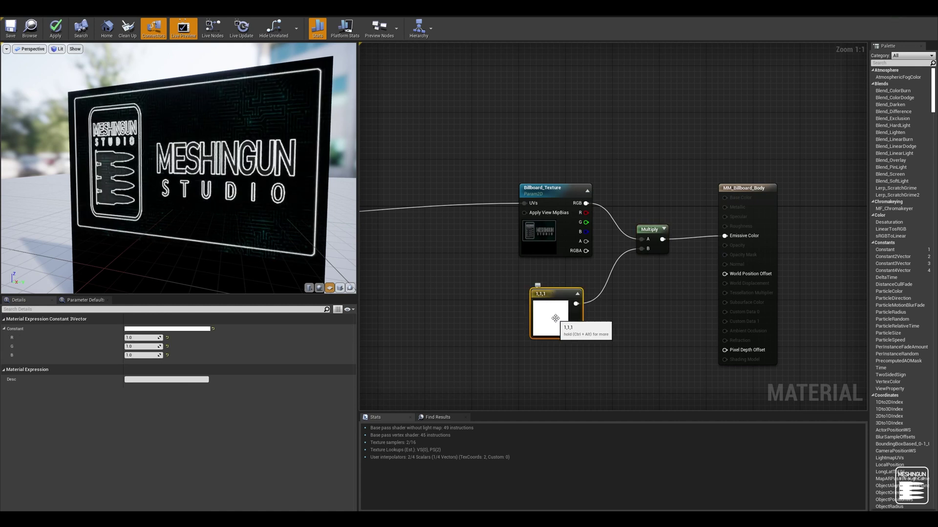
double_click(555, 318)
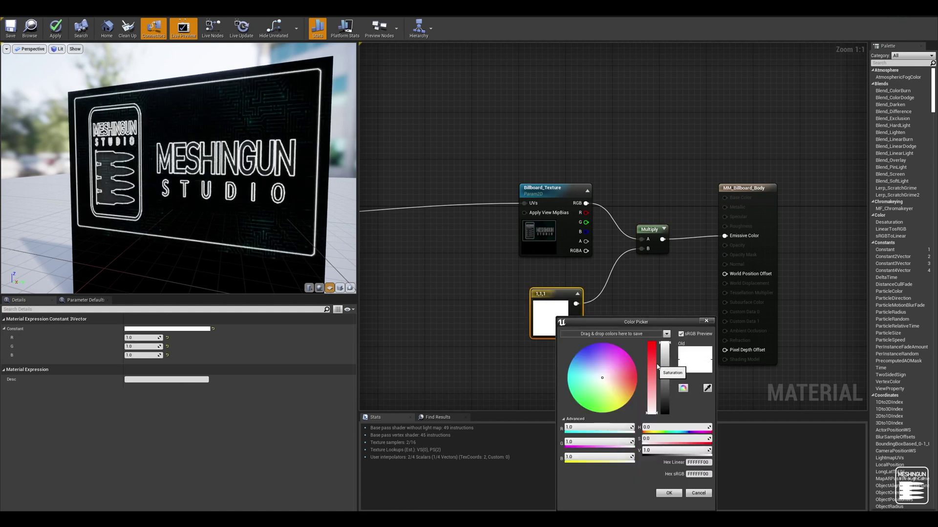
left_click_drag(657, 367, 650, 360)
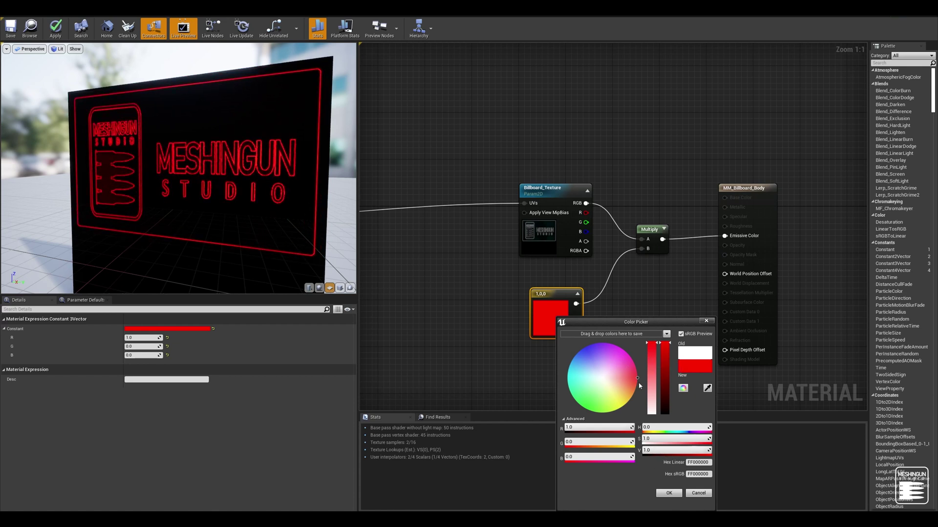
Set the red color's V value to 200 so the billboard emits a glow
left_click_drag(645, 322, 456, 212)
left_click(494, 344)
type("3")
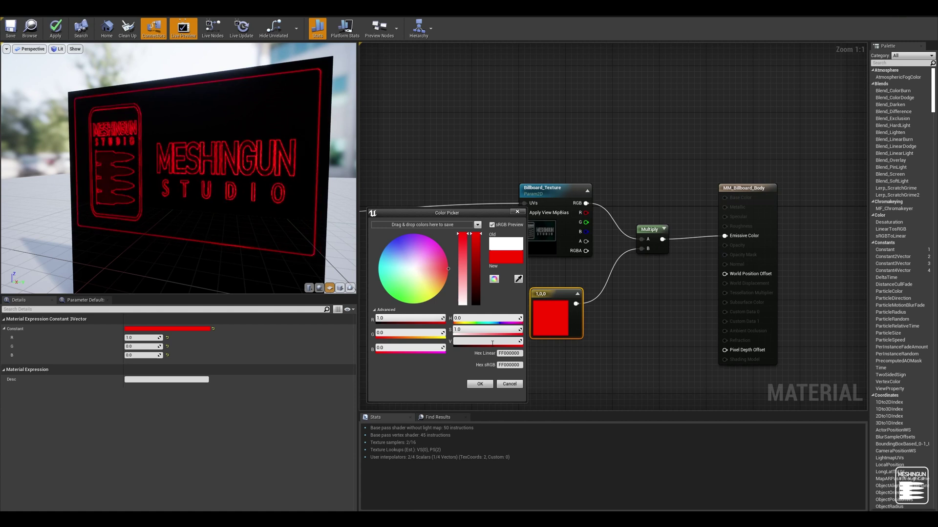
type("00")
key("Return")
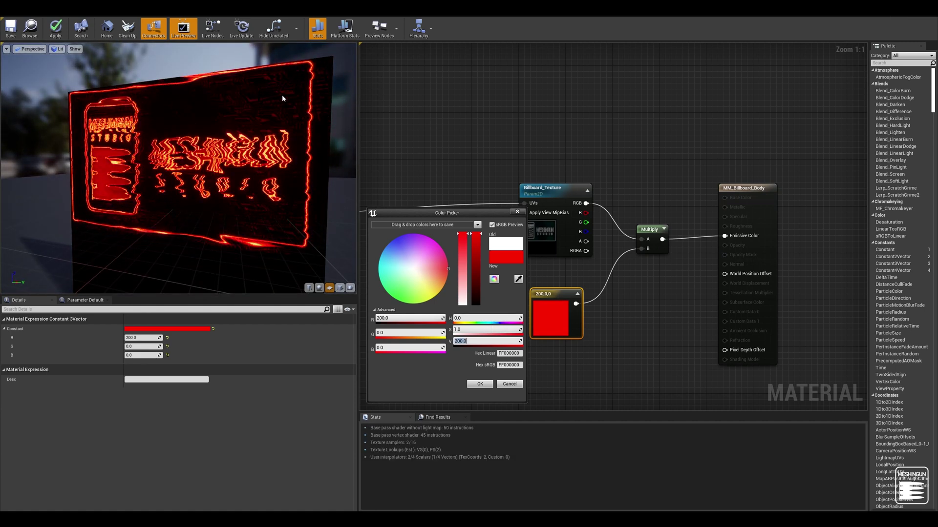
Try a V value of 2000 for the red color and inspect the billboard preview
type("2000")
key("Return")
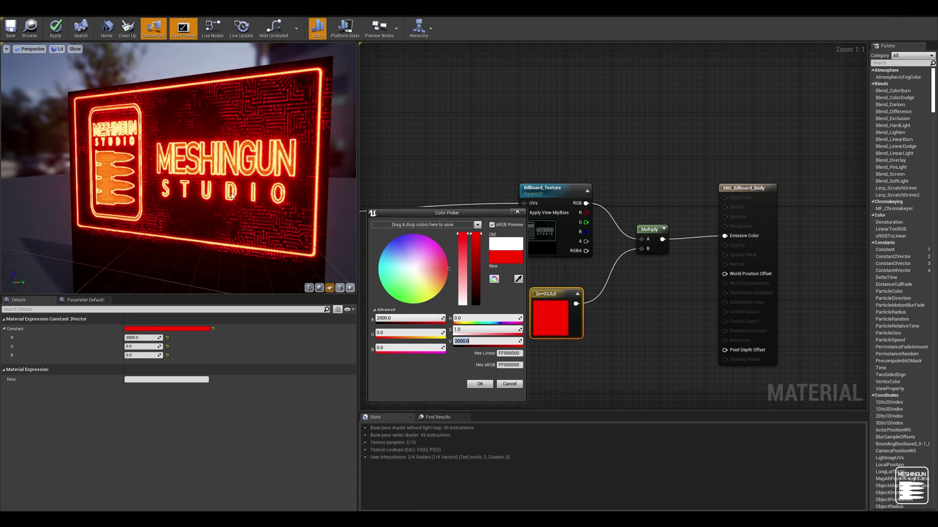
mouse_move(215, 168)
left_mouse_down()
mouse_move(195, 175)
mouse_move(203, 168)
left_mouse_up()
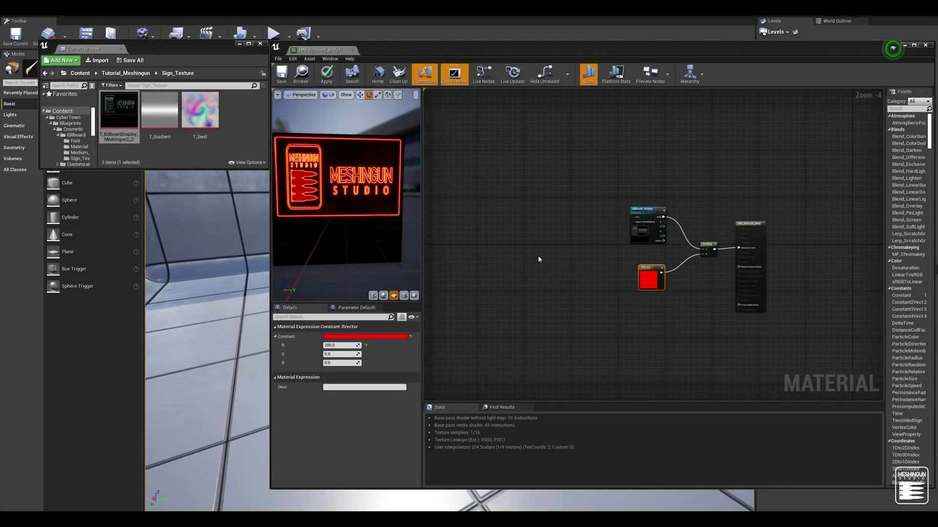
Add a Texture Sample node using the T_Swirl texture and place it before the Billboard_Texture node
right_click_drag(538, 256, 567, 268)
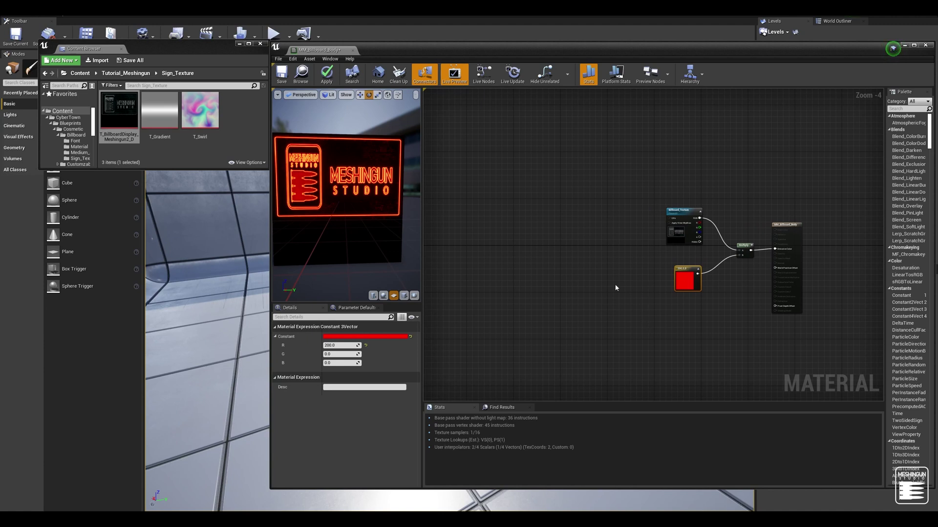
right_click_drag(596, 261, 545, 275)
scroll(562, 274, "up", 4)
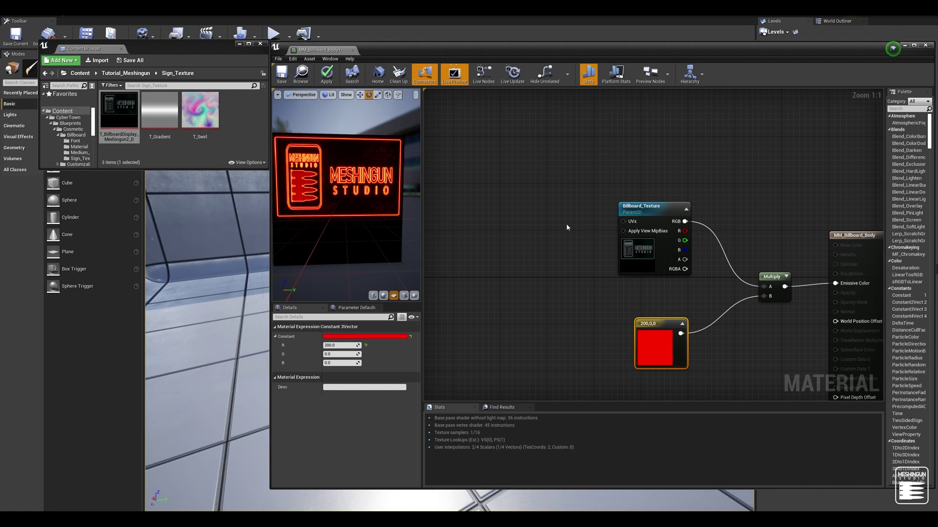
scroll(566, 227, "down", 2)
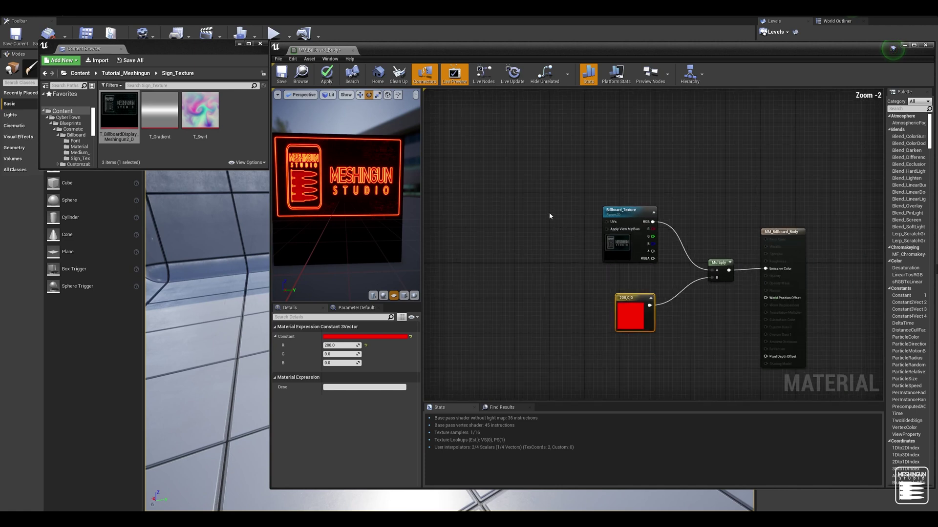
left_click(193, 108)
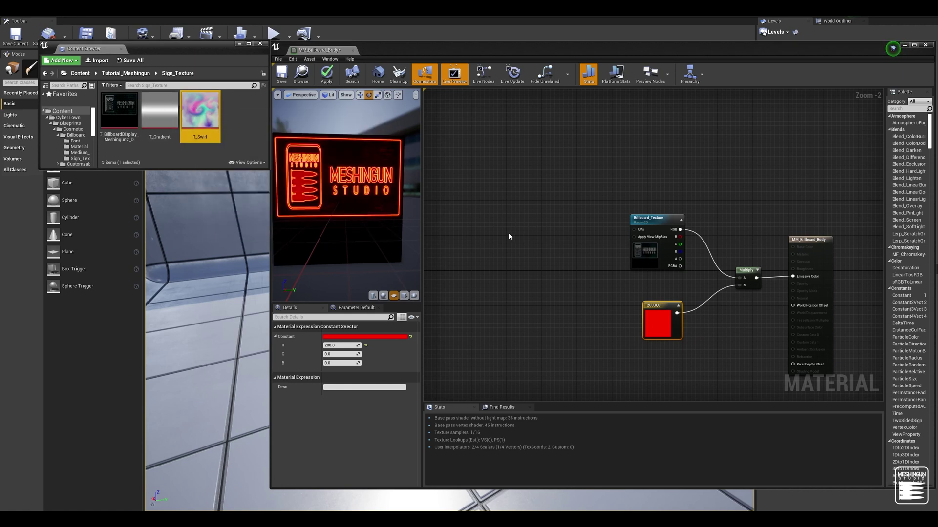
left_click(545, 185)
left_click(492, 207)
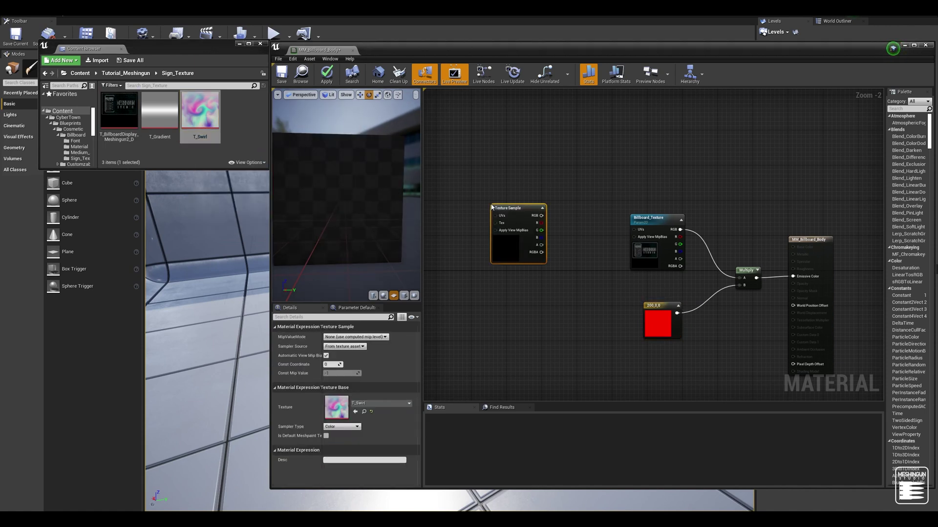
left_click_drag(514, 211, 491, 205)
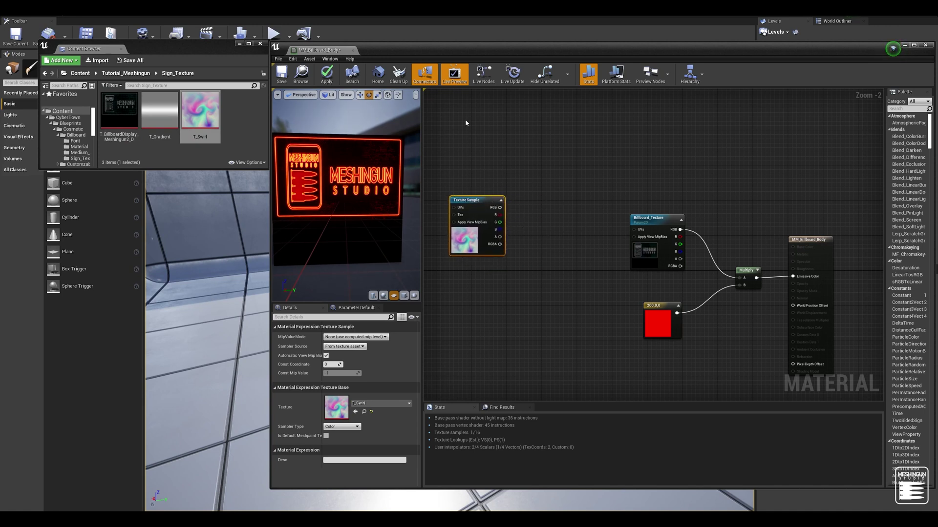
Try feeding the T_Swirl sample's red channel directly into the UVs of Billboard_Texture
left_click_drag(462, 52, 428, 49)
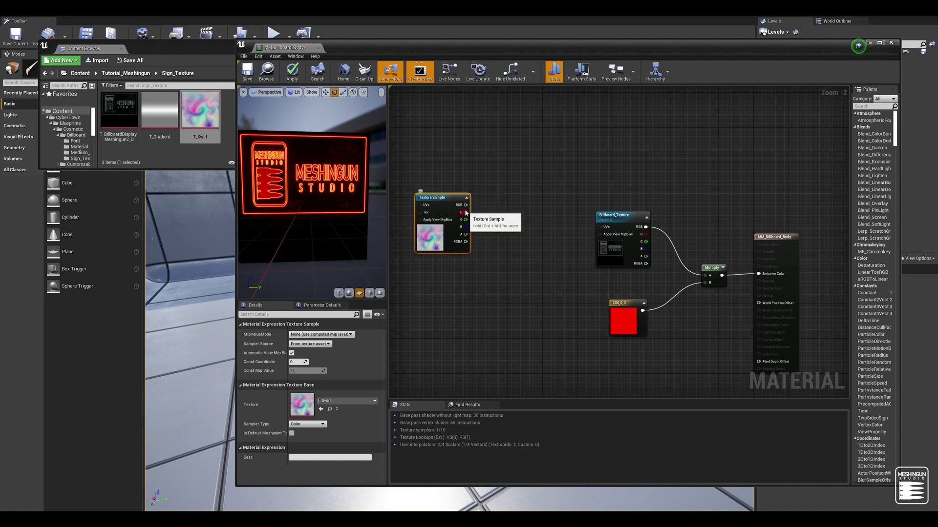
left_click_drag(466, 212, 604, 227)
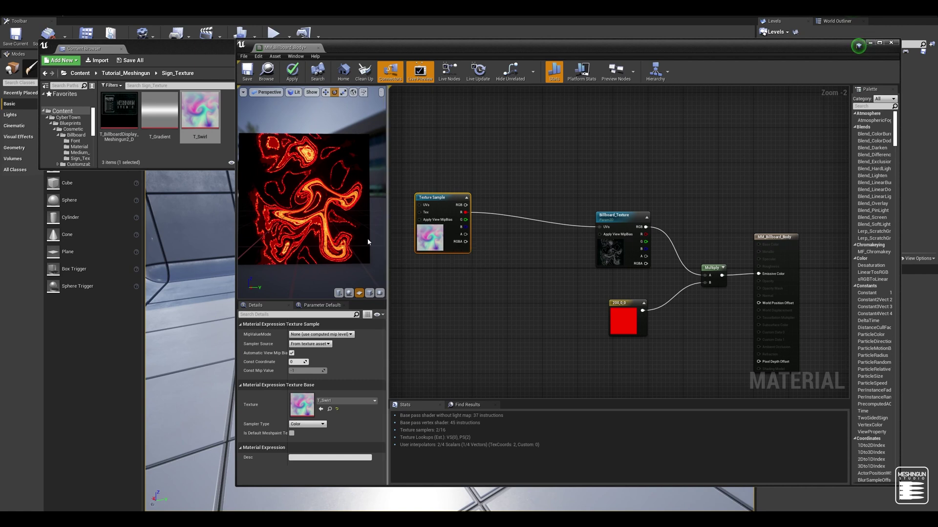
left_click(498, 168)
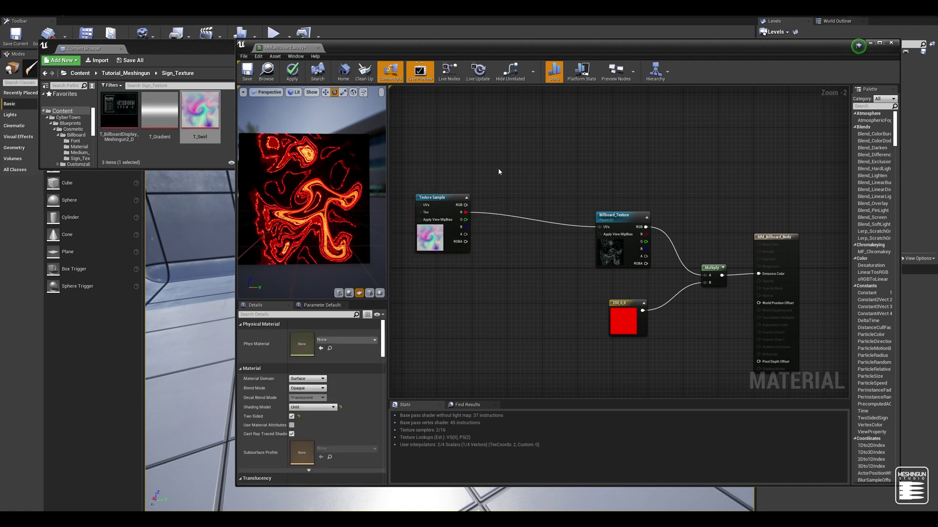
Create an Add node feeding the Billboard_Texture UVs and connect a new TexCoord node to its A input
left_click(476, 142)
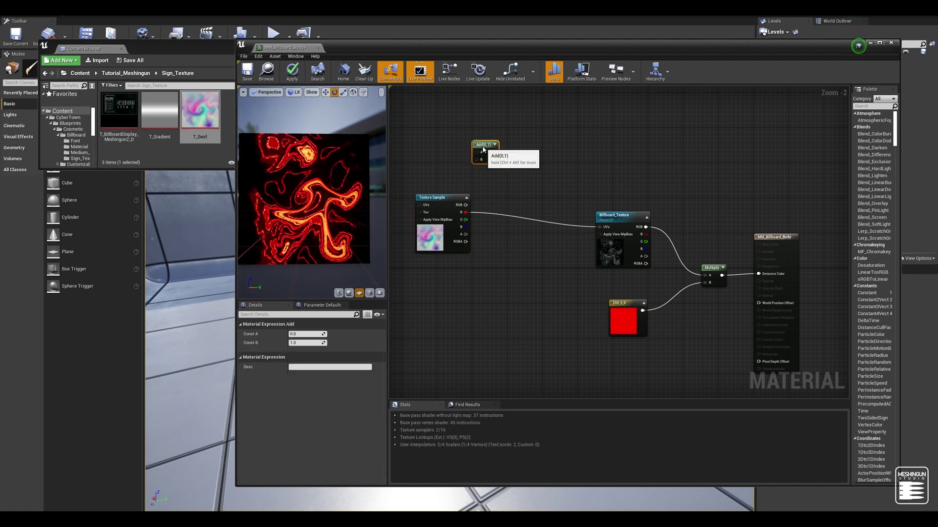
left_click_drag(494, 152, 600, 229)
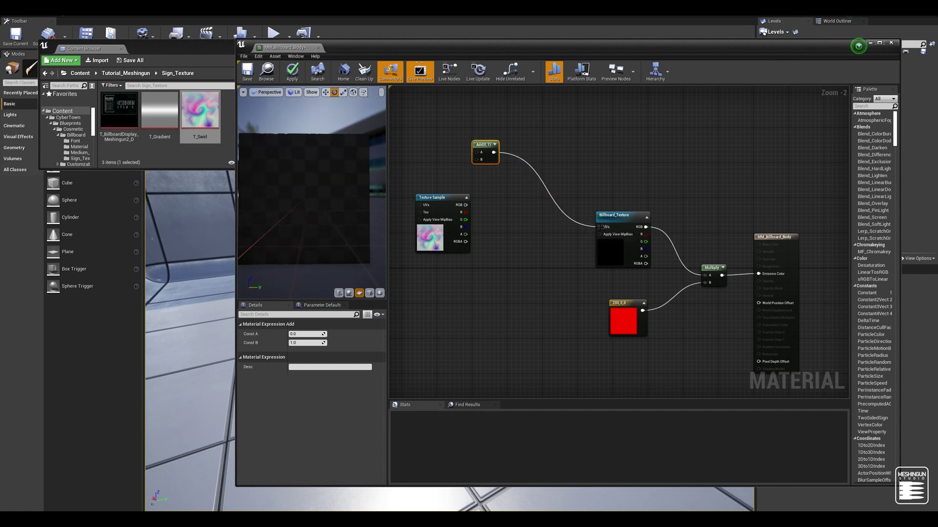
left_click(409, 123)
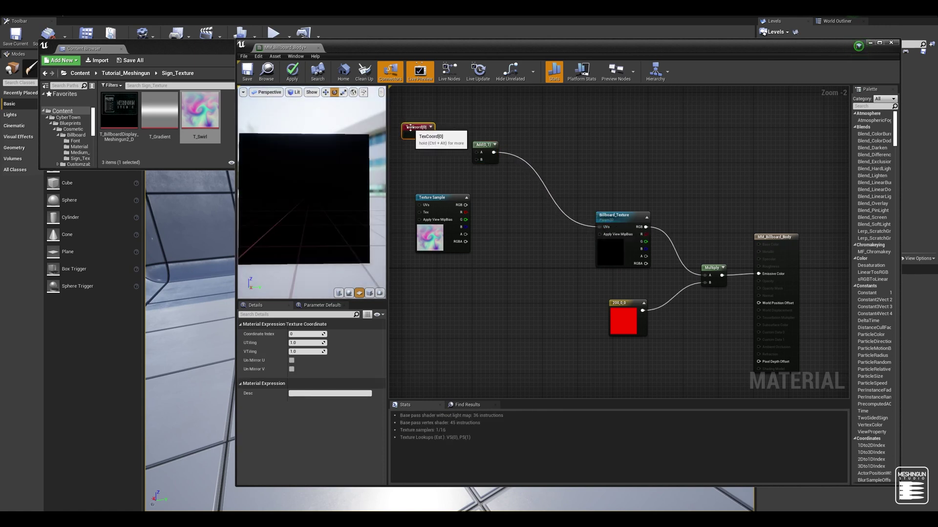
left_click_drag(430, 134, 481, 154)
Reposition the T_Swirl sample and connect its red channel to the Add node's B input
left_click_drag(447, 202, 412, 194)
right_click_drag(412, 195, 476, 191)
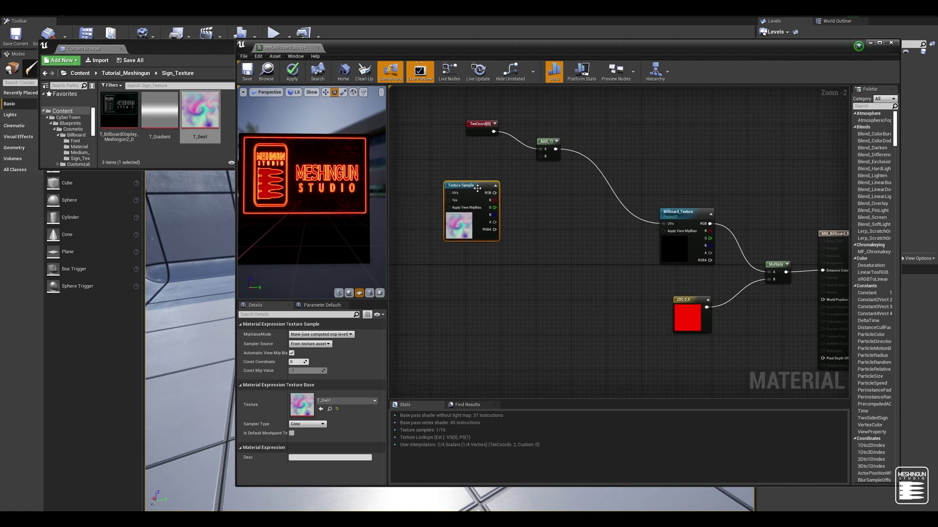
left_click_drag(459, 186, 540, 156)
left_click_drag(352, 194, 358, 193)
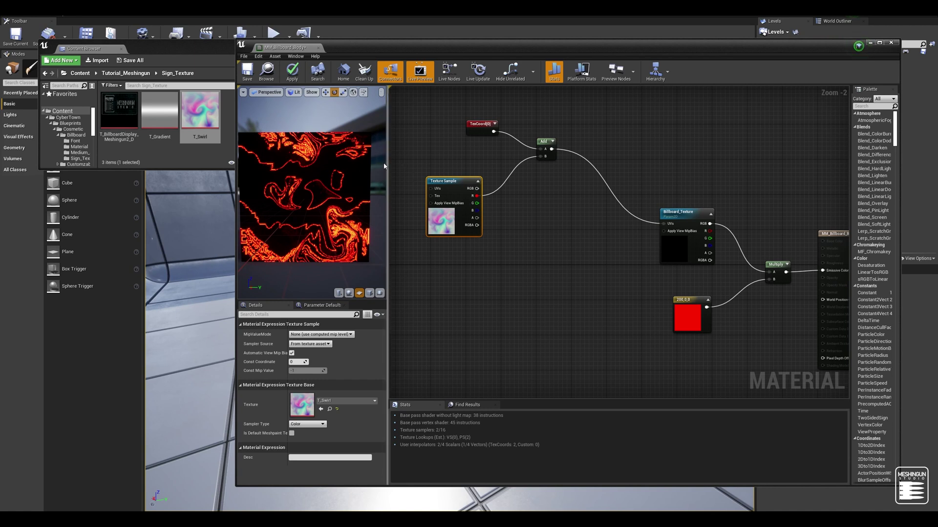
Insert a Multiply node between the T_Swirl sample's red channel and the Add node's B input
left_click(528, 190)
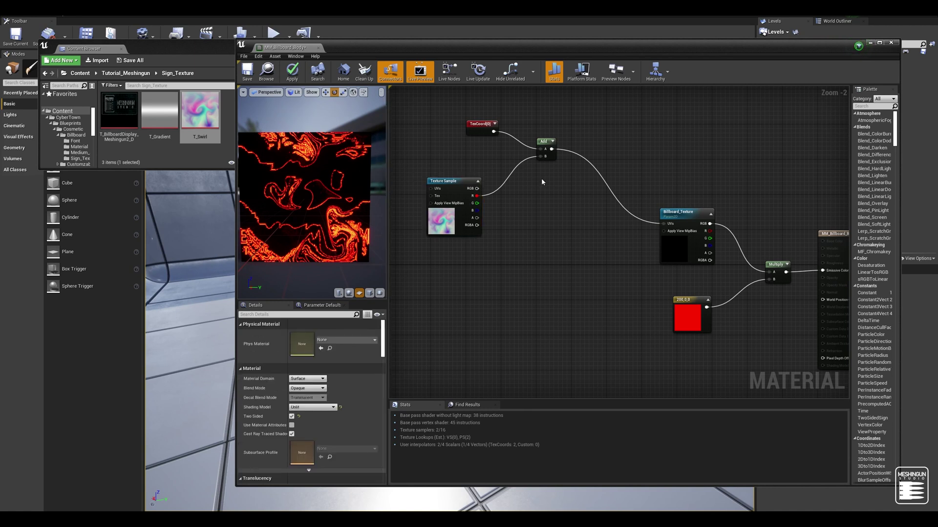
left_click(543, 189)
left_click_drag(548, 199, 540, 156)
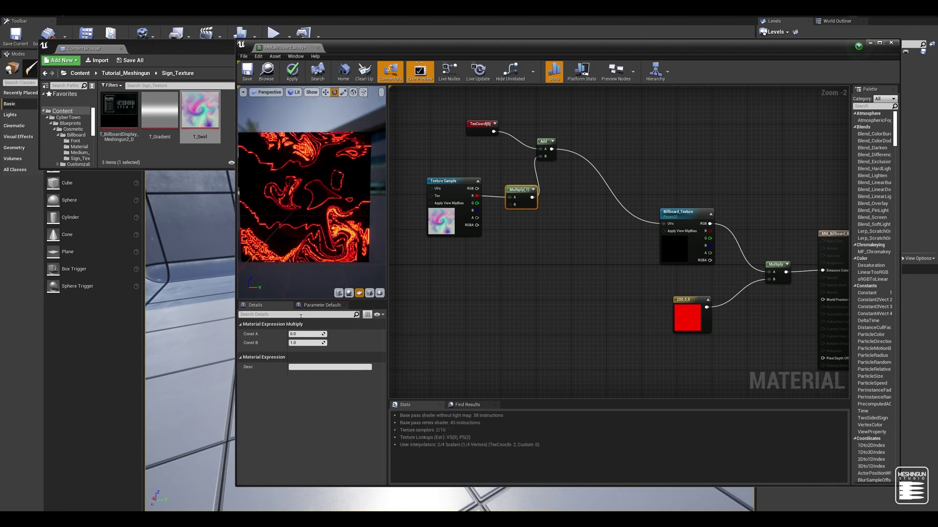
Set the new Multiply node's Const B to 0.1 to reduce the swirl distortion and inspect the preview
left_click(306, 344)
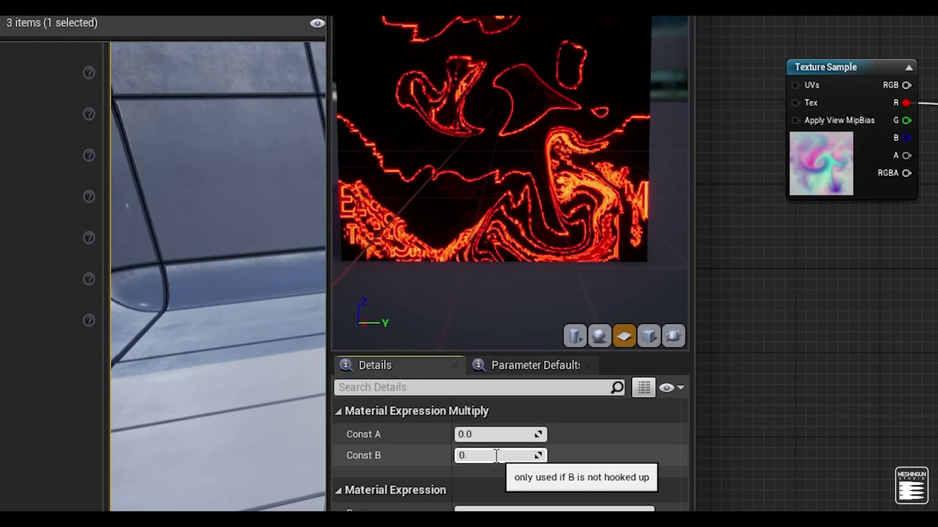
type("1")
key("Return")
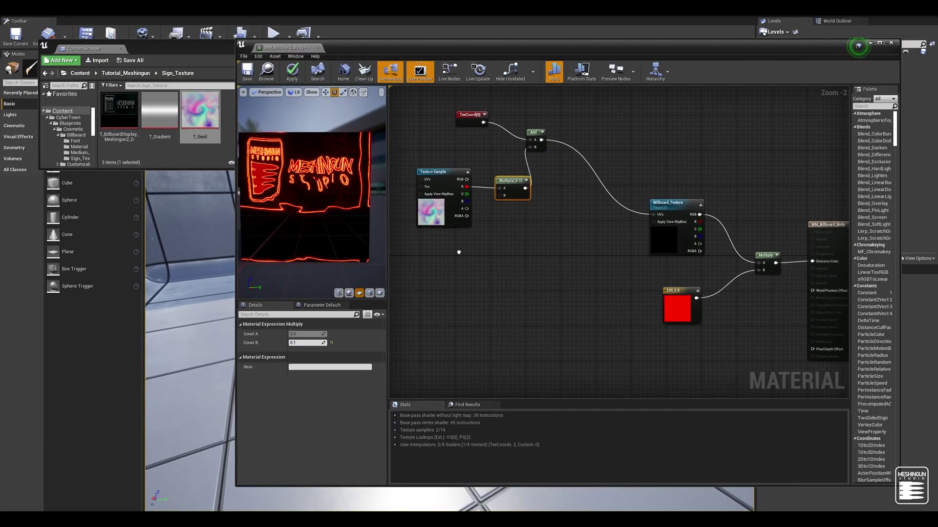
right_click_drag(459, 252, 520, 264)
left_click_drag(312, 205, 540, 241)
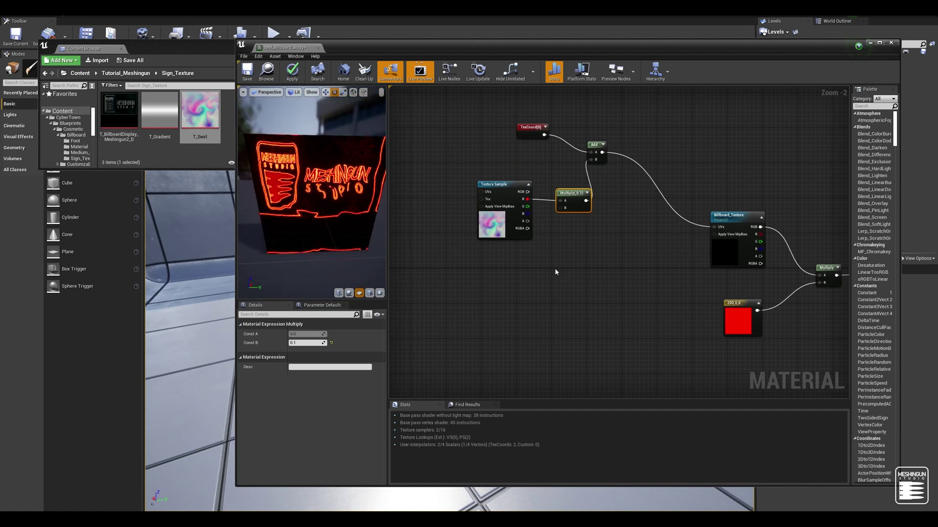
Reposition the Multiply node and connect a new TexCoord node to the UVs input of the T_Swirl sample
mouse_move(580, 190)
left_mouse_down()
mouse_move(571, 181)
mouse_move(564, 196)
left_mouse_up()
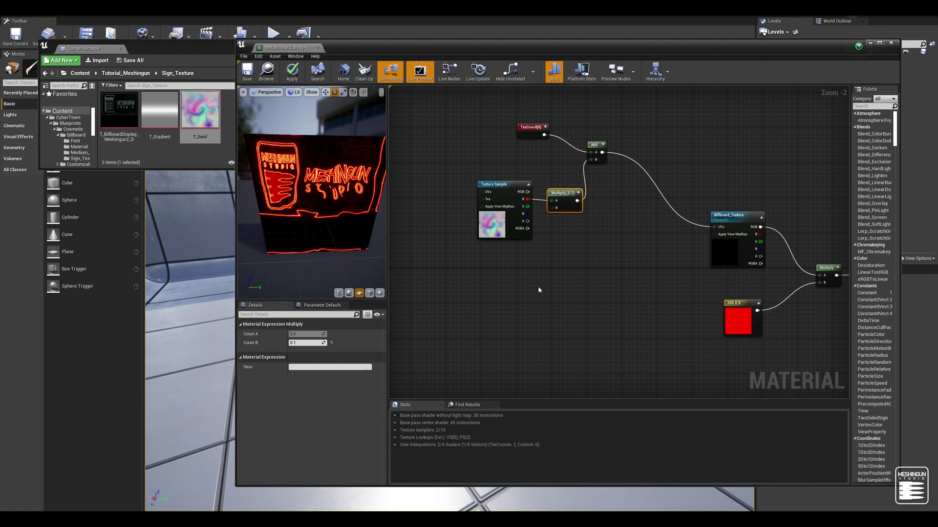
right_click_drag(521, 288, 612, 287)
left_click_drag(618, 237, 615, 241)
left_click(477, 187)
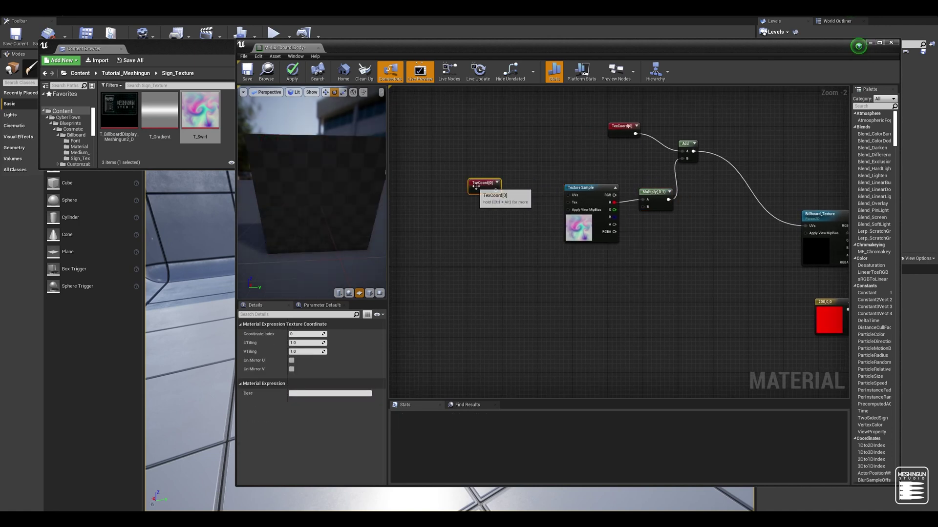
left_click_drag(478, 188, 468, 191)
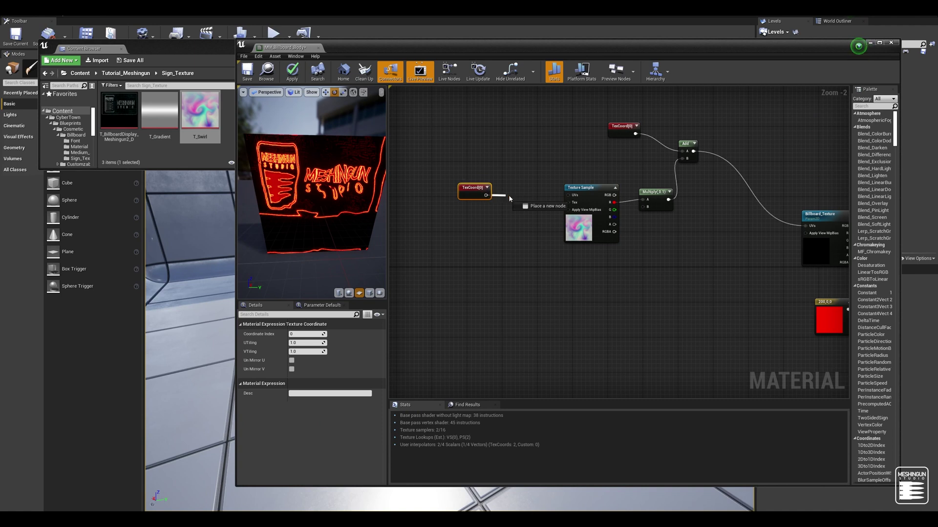
left_click_drag(570, 197, 569, 195)
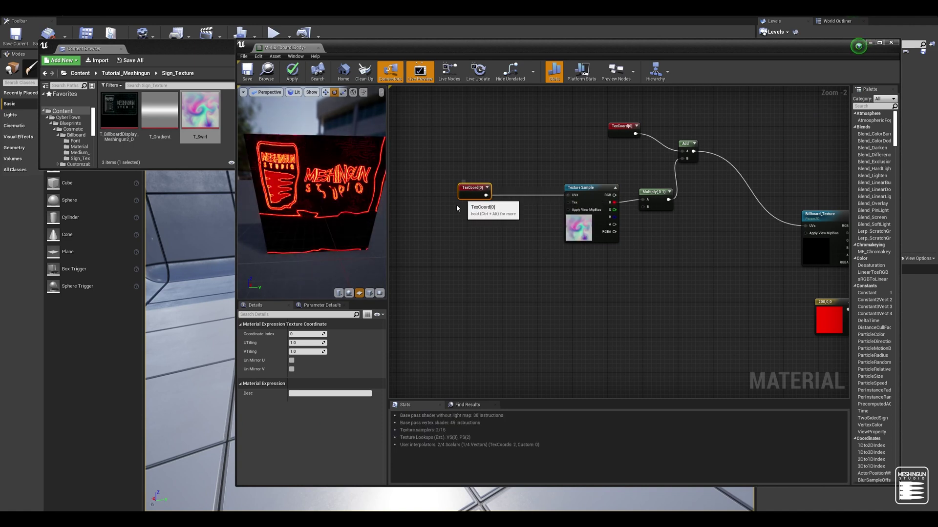
Set the new TexCoord node's VTiling to 8 after trying 10, leaving its UTiling at 1
left_click(298, 343)
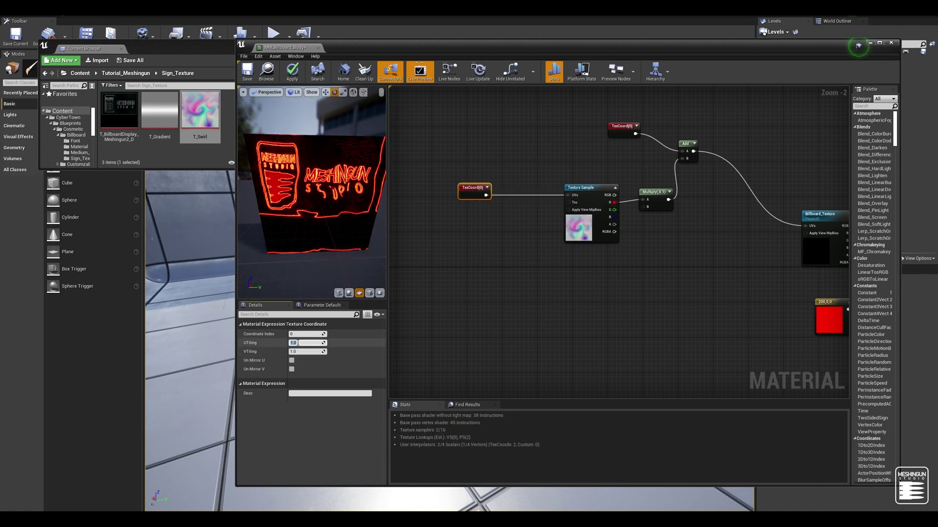
left_click(301, 351)
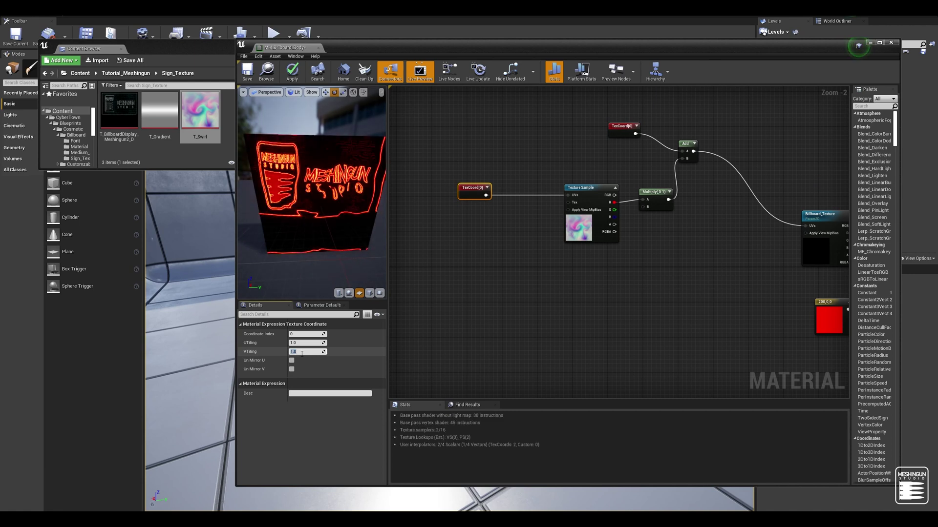
key("Return")
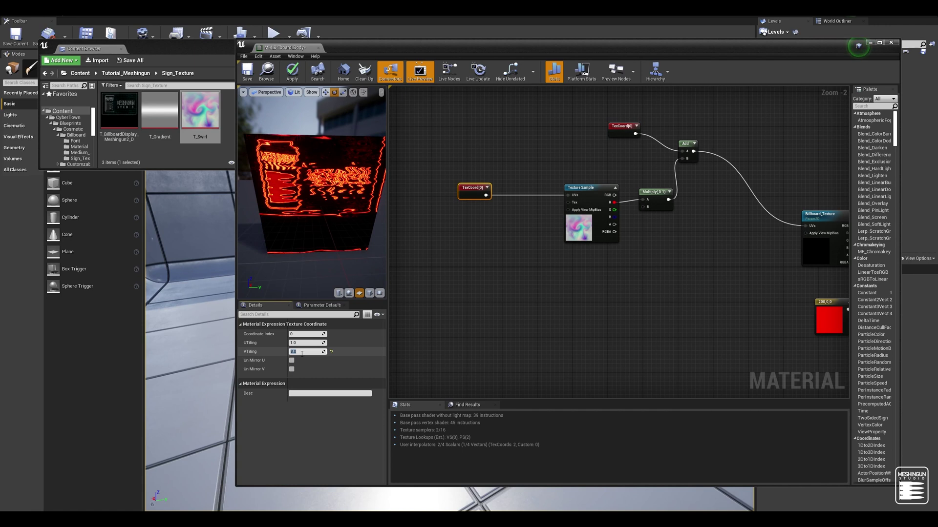
type("10")
key("Return")
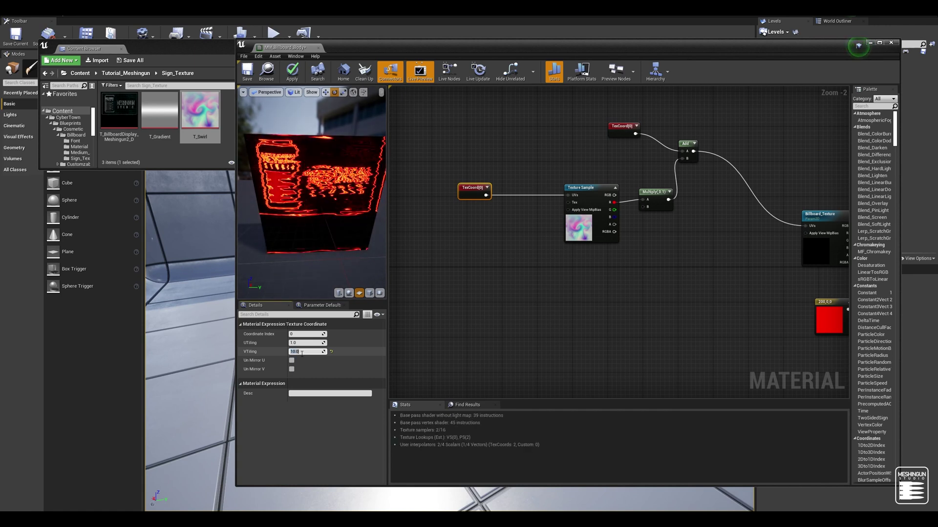
type("8")
key("Return")
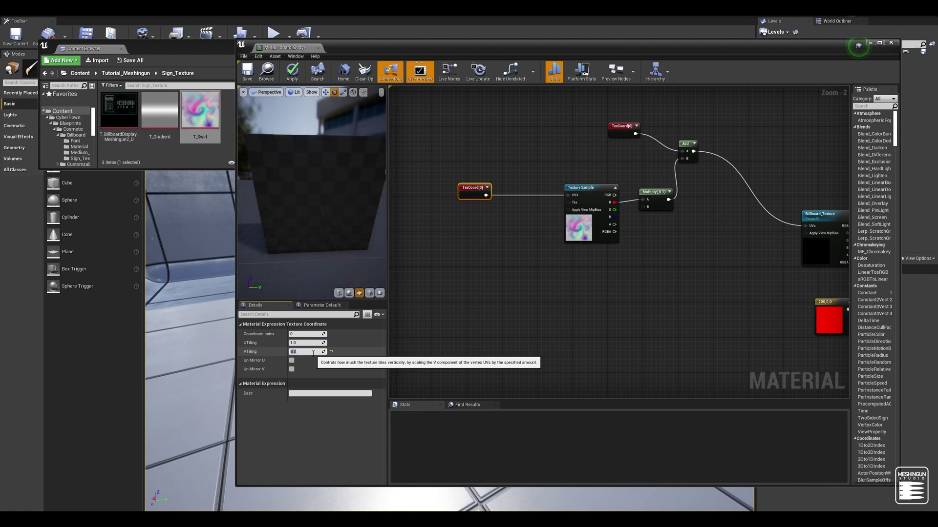
Lower Const B of the Multiply node after the T_Swirl sample, and space the TexCoord node farther from the swirl sample
left_click_drag(476, 186, 485, 163)
left_click_drag(350, 190, 363, 177)
left_click(657, 191)
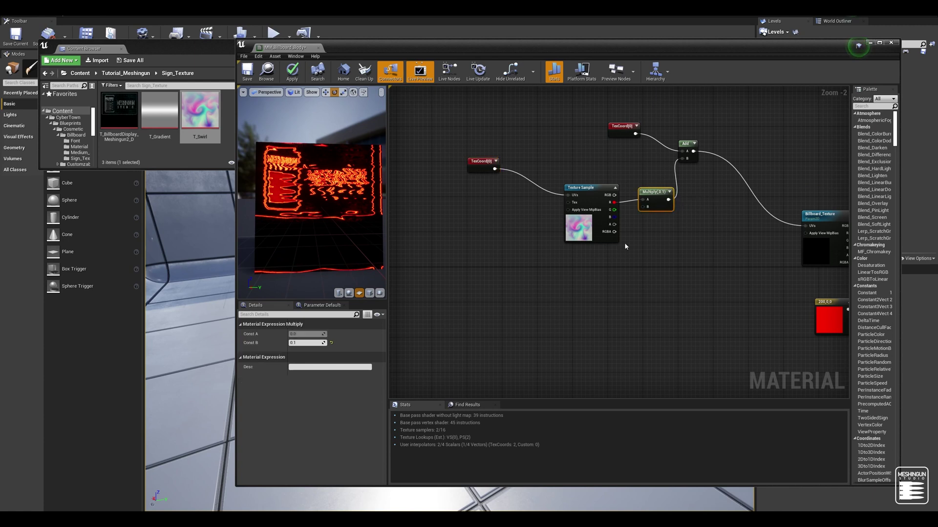
key("ctrl+z")
key("ctrl+z")
key("ctrl+z")
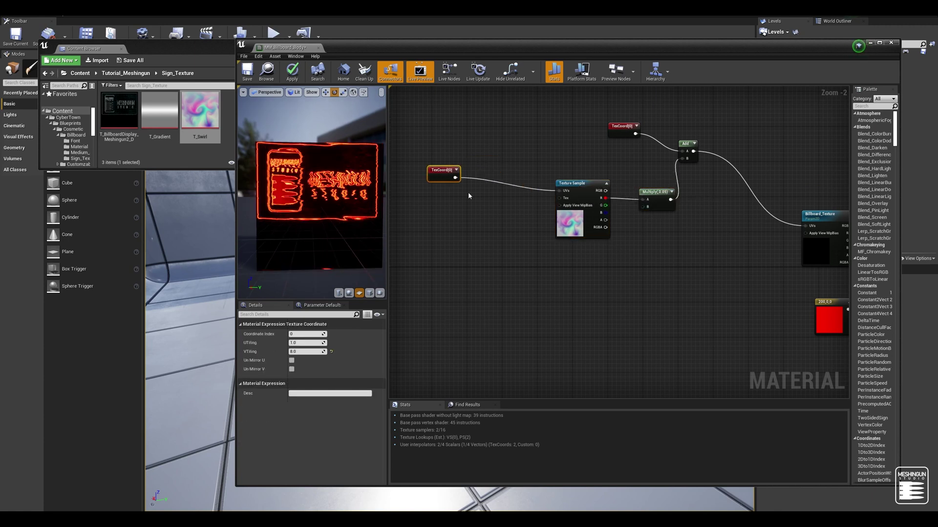
Insert a Panner node between the tiled TexCoord node and the T_Swirl sample's UVs input
left_click(485, 198)
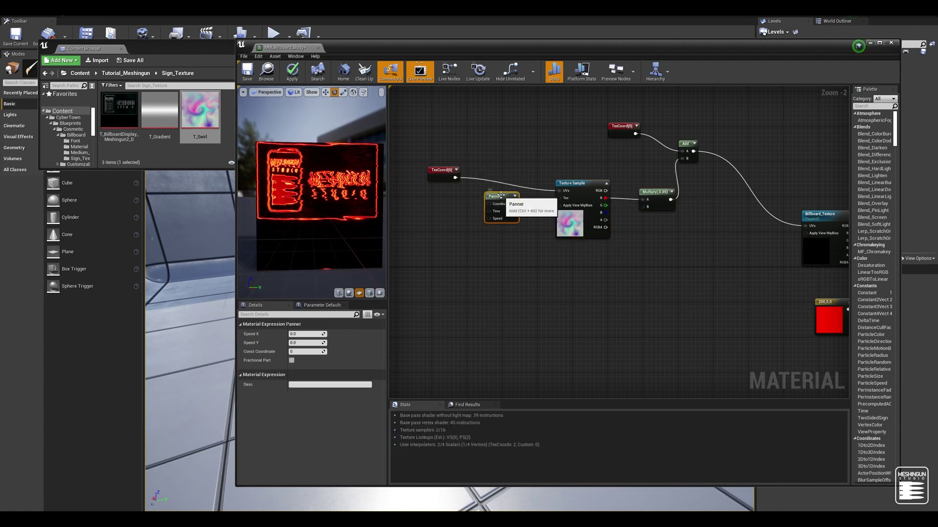
left_click_drag(513, 204, 559, 193)
mouse_move(498, 196)
left_mouse_down()
mouse_move(498, 179)
mouse_move(463, 190)
mouse_move(444, 181)
mouse_move(495, 180)
left_mouse_up()
left_click(495, 180)
Preview the T_Swirl sample node and try a Speed Y of -1 on the Panner before slowing it to a smaller negative value
left_click(576, 187)
right_click(582, 185)
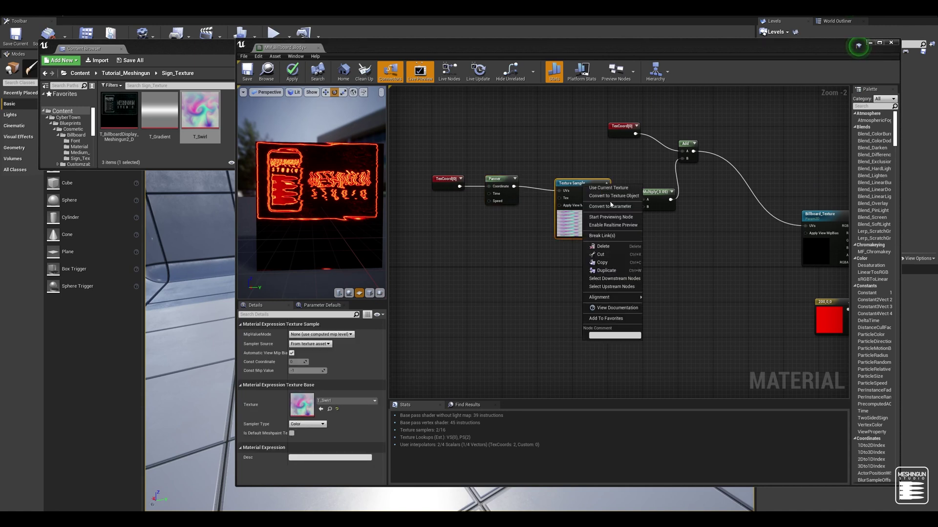
left_click(611, 217)
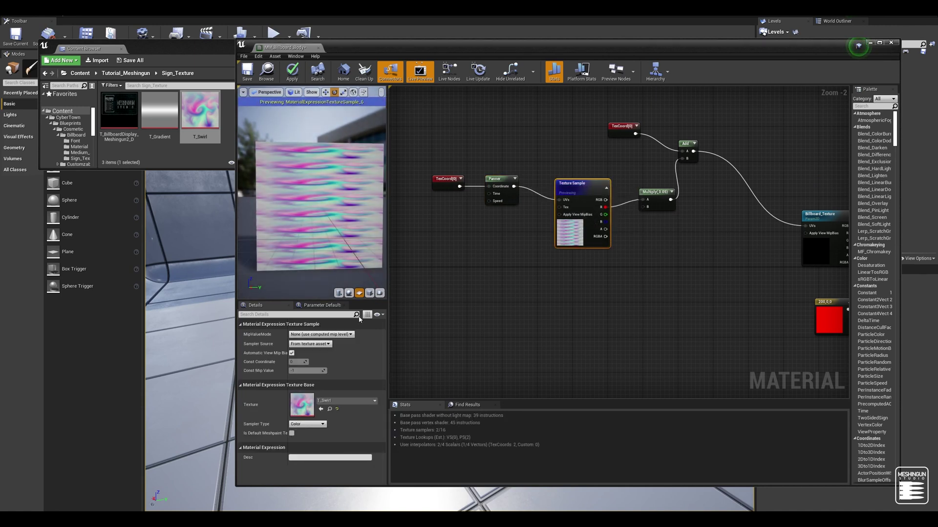
left_click(498, 180)
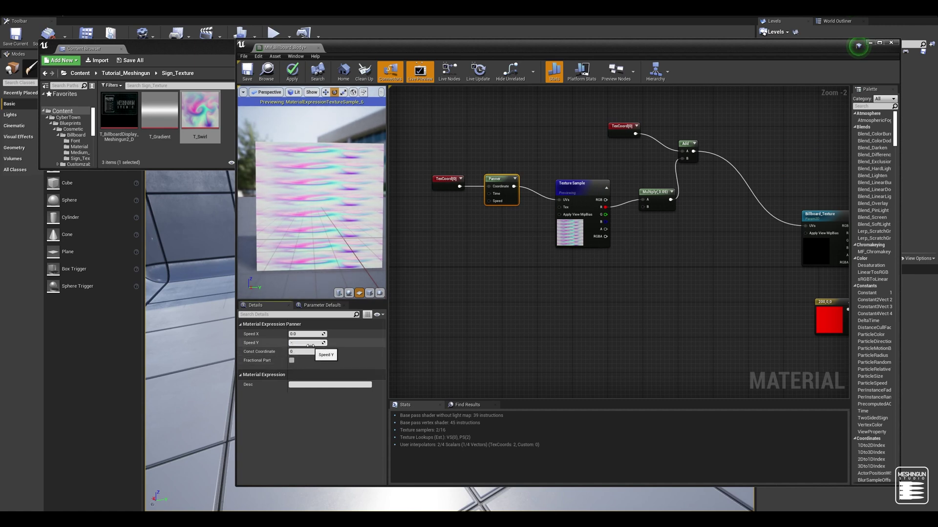
type("1")
key("Return")
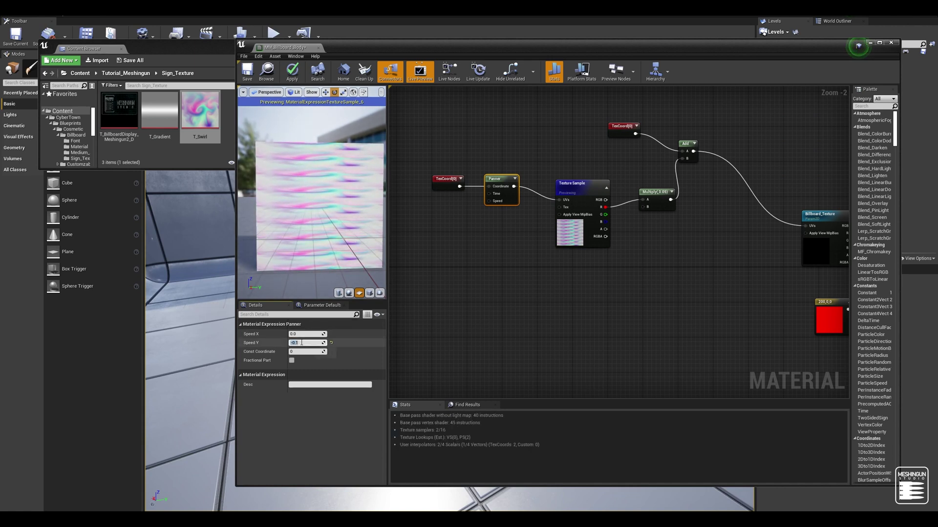
key("Return")
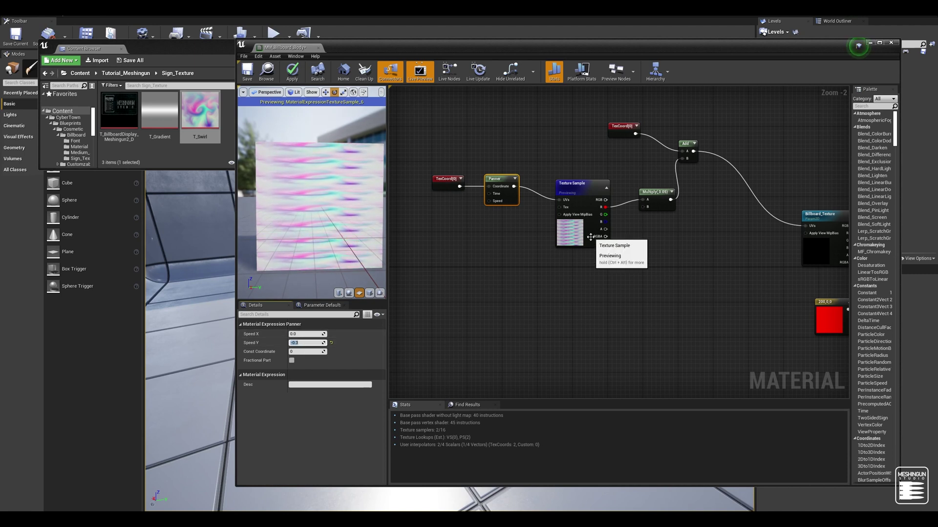
Stop previewing the T_Swirl sample and select the TexCoord and Panner nodes feeding it
right_click(588, 189)
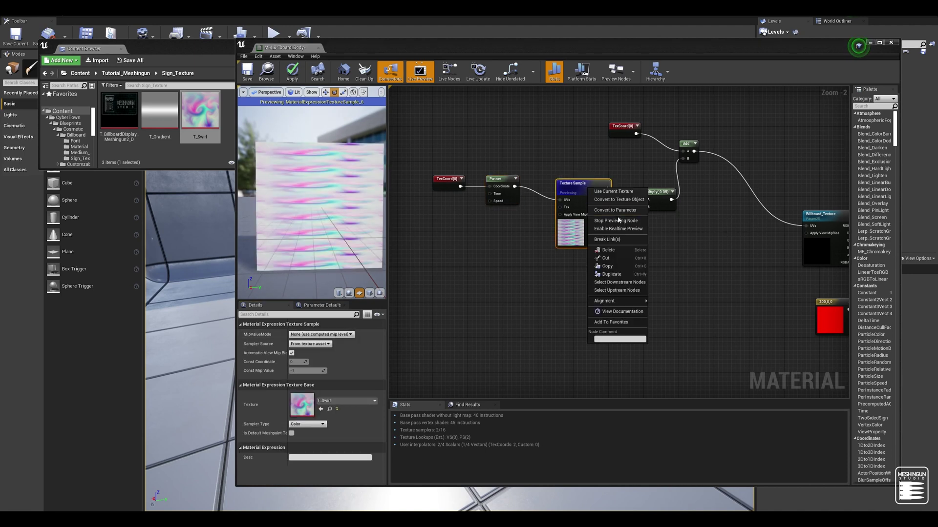
left_click(621, 222)
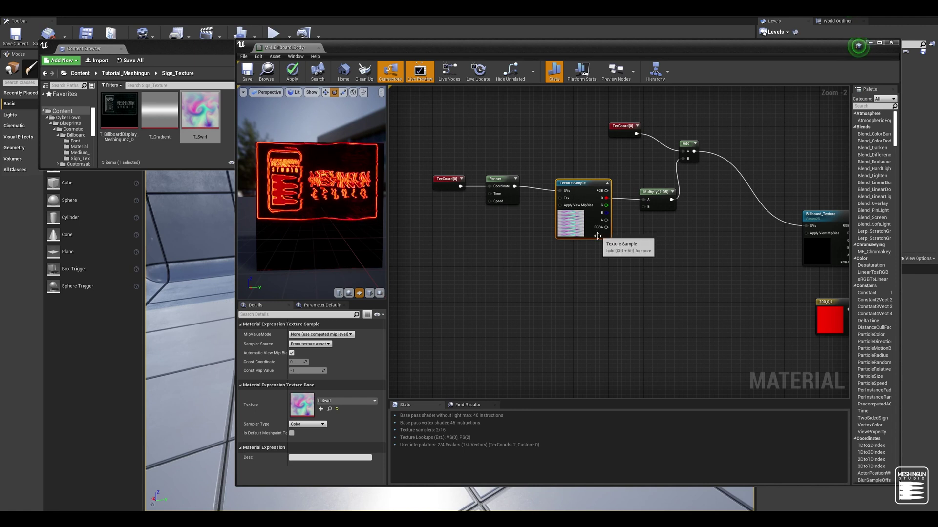
left_click(519, 159)
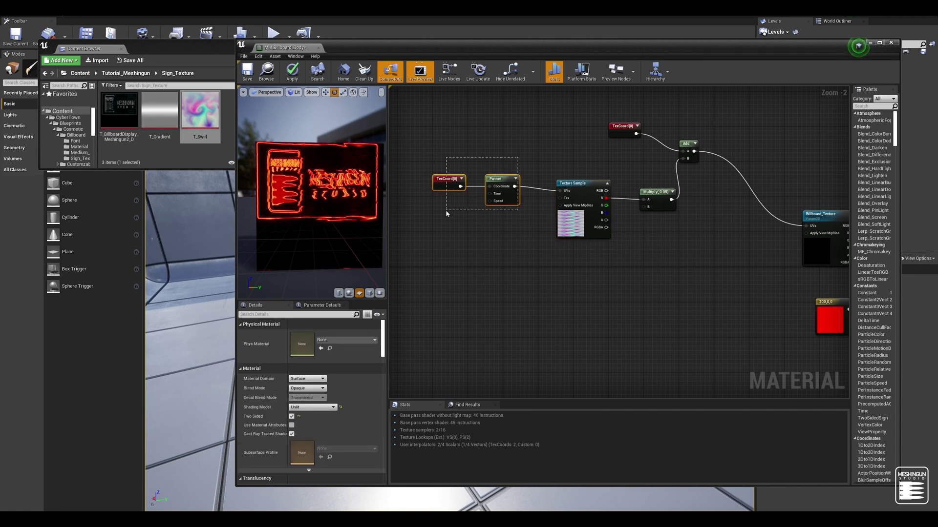
left_click_drag(445, 213, 447, 215)
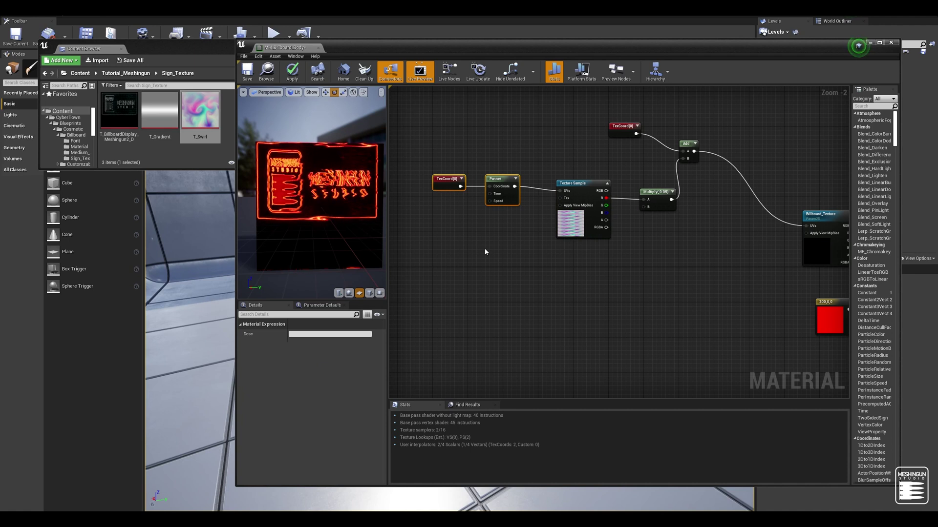
left_click(526, 167)
left_click_drag(526, 168, 499, 183)
left_click(638, 310)
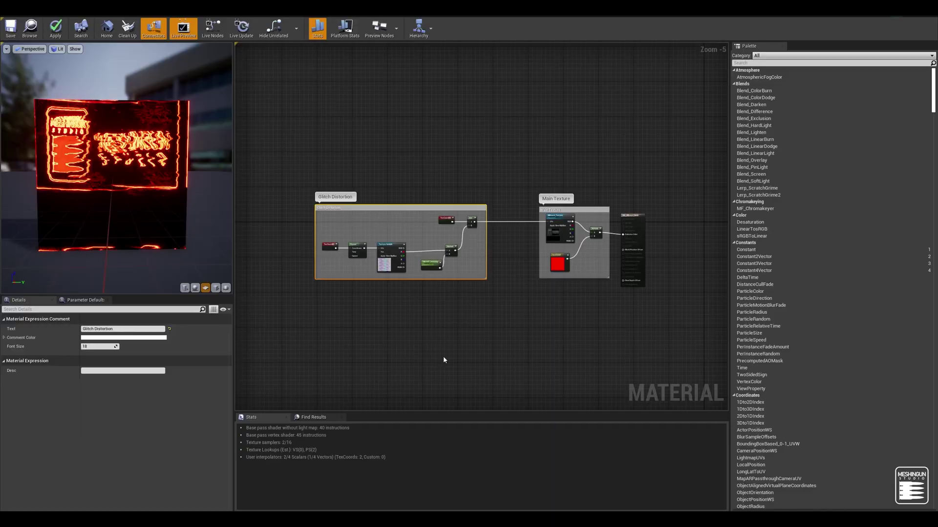
Review the Main Texture and Glitch Distortion groups, including the Panner's speed settings and the Glitch01_Intensity parameter
scroll(522, 302, "up", 4)
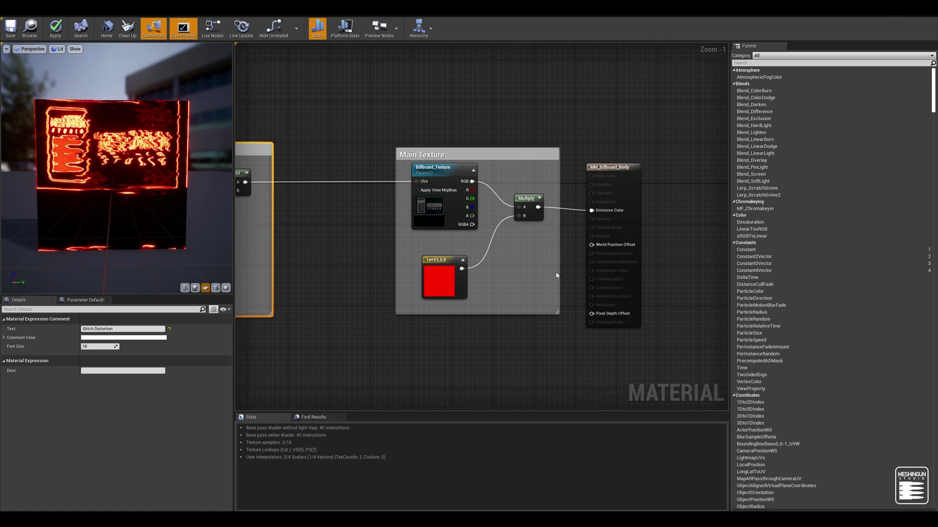
right_click_drag(351, 272, 752, 218)
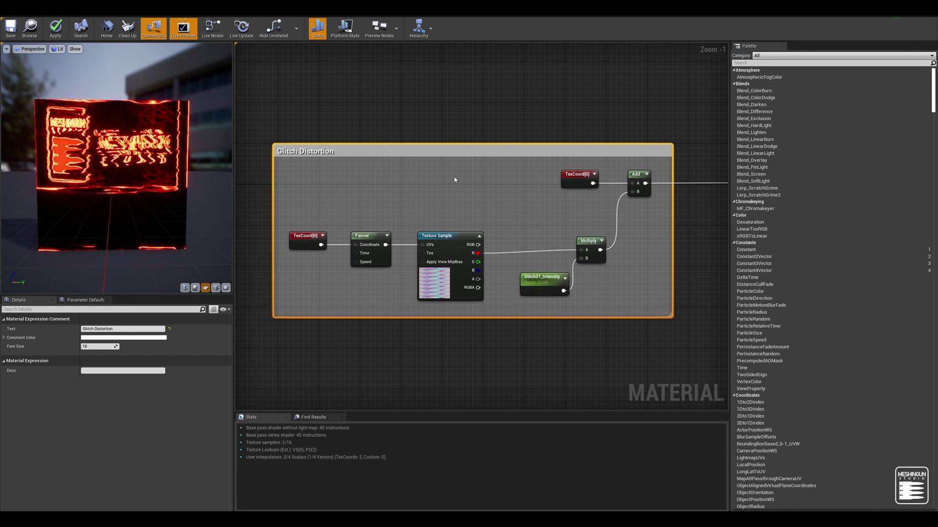
left_click(361, 237)
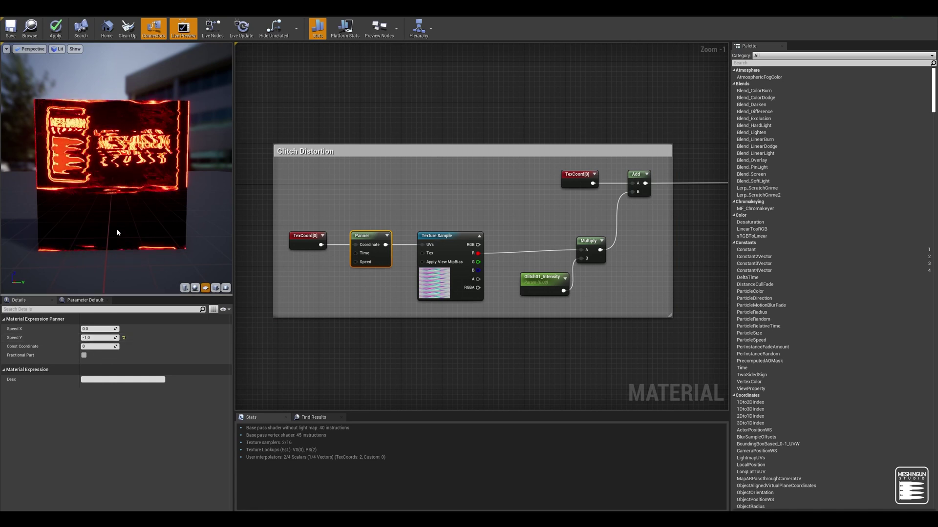
right_click_drag(521, 324, 499, 344)
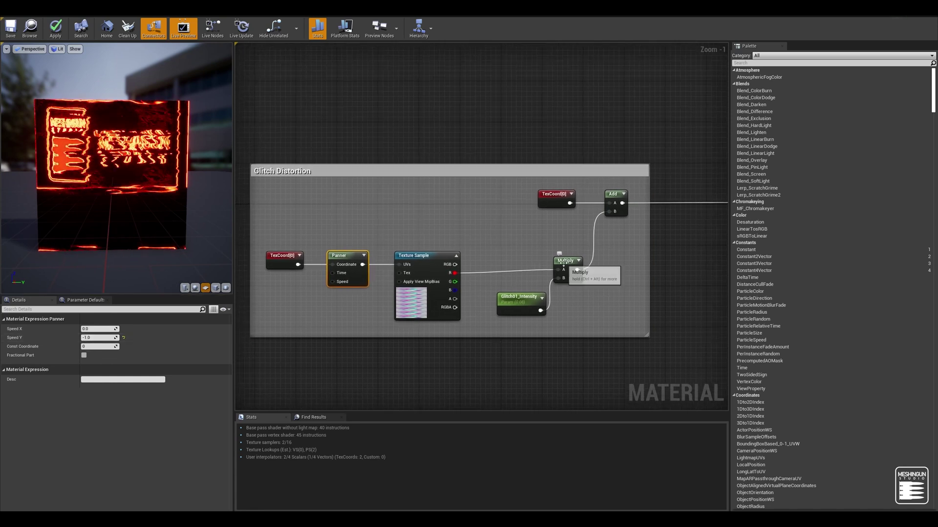
left_click(509, 308)
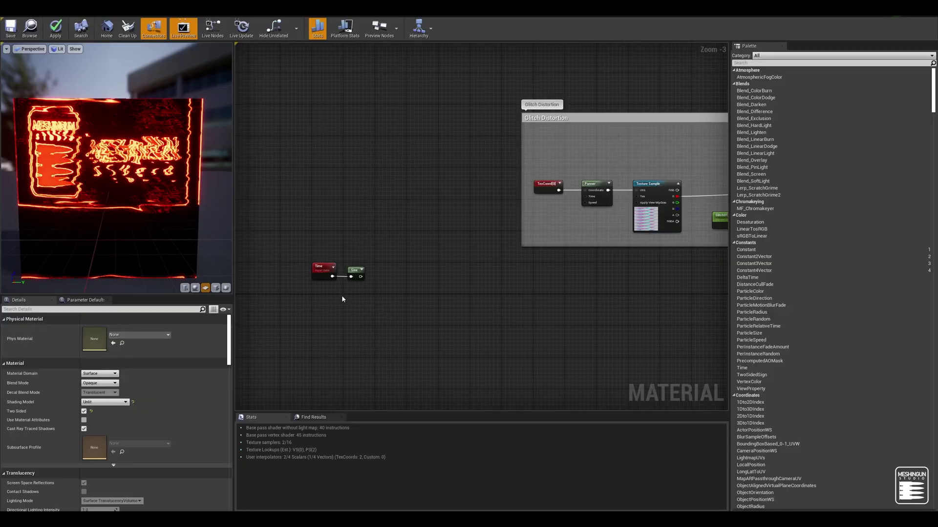
Start previewing the Sine node connected to the Time node and examine its pulsing output on the preview mesh
right_click_drag(341, 295, 374, 290)
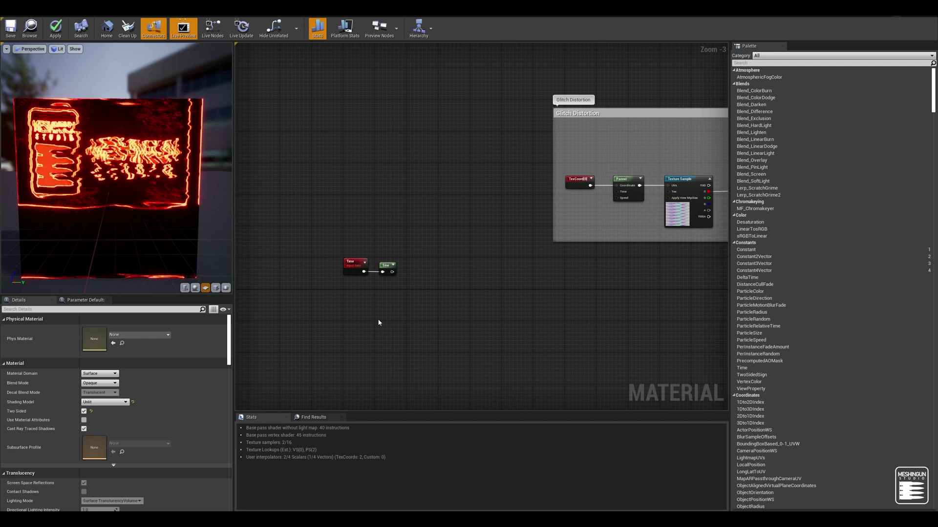
right_click_drag(550, 212, 725, 248)
right_click_drag(436, 212, 387, 208)
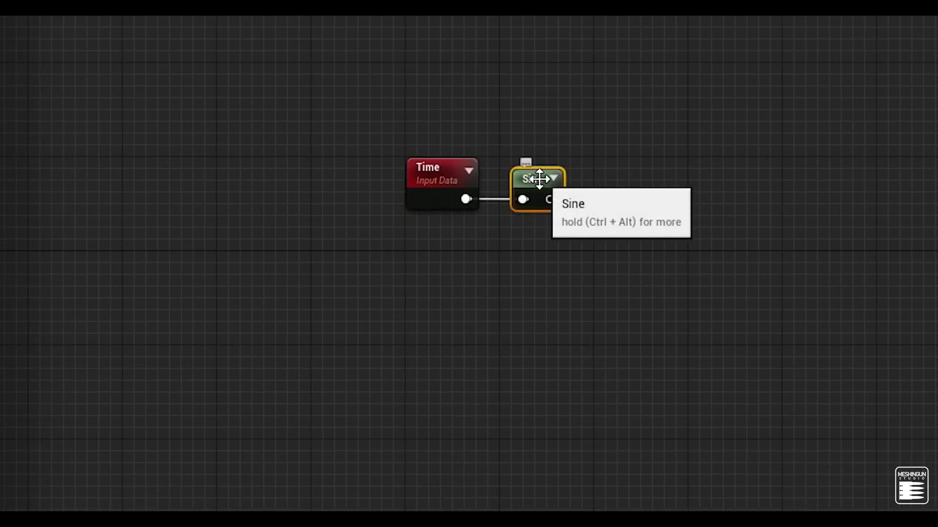
right_click(538, 177)
left_click(555, 189)
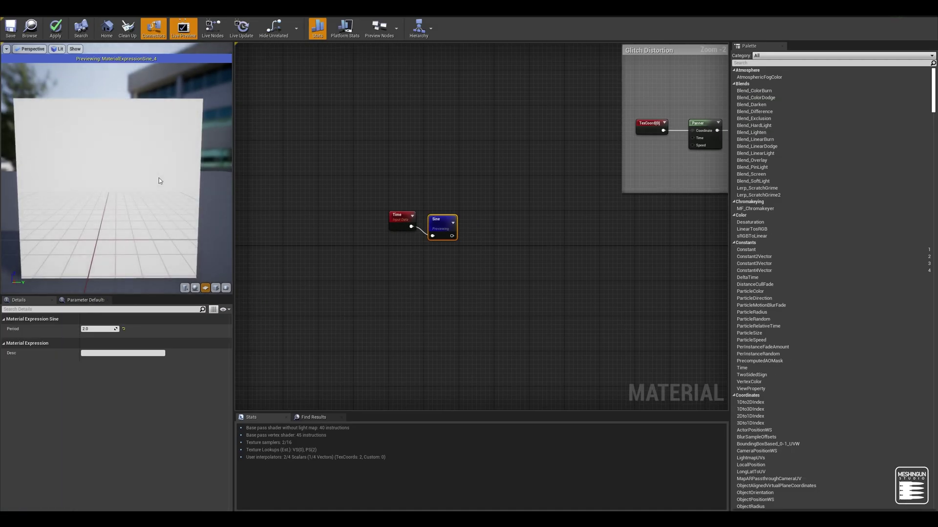
scroll(195, 178, "up", 4)
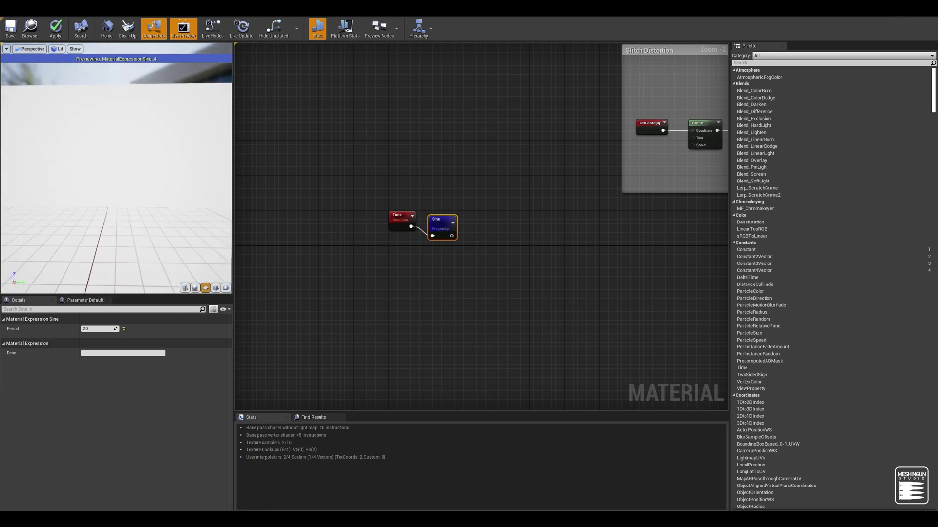
scroll(187, 177, "down", 2)
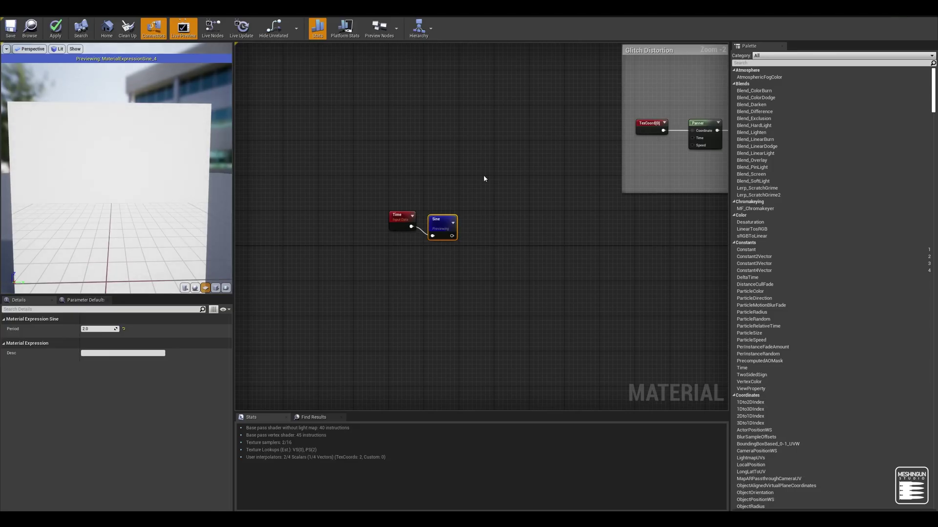
Align the Sine node with the Time node and stop previewing the Sine node
left_click(475, 178)
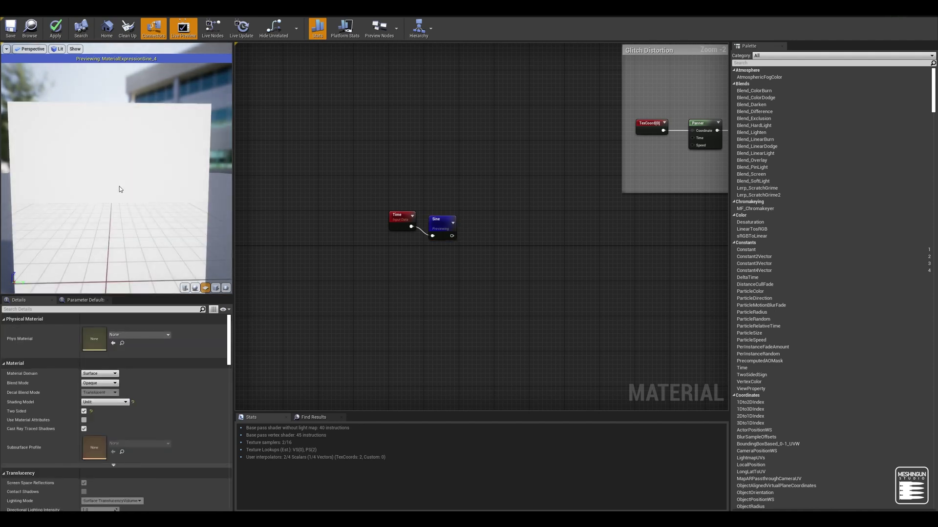
left_click_drag(436, 234, 433, 224)
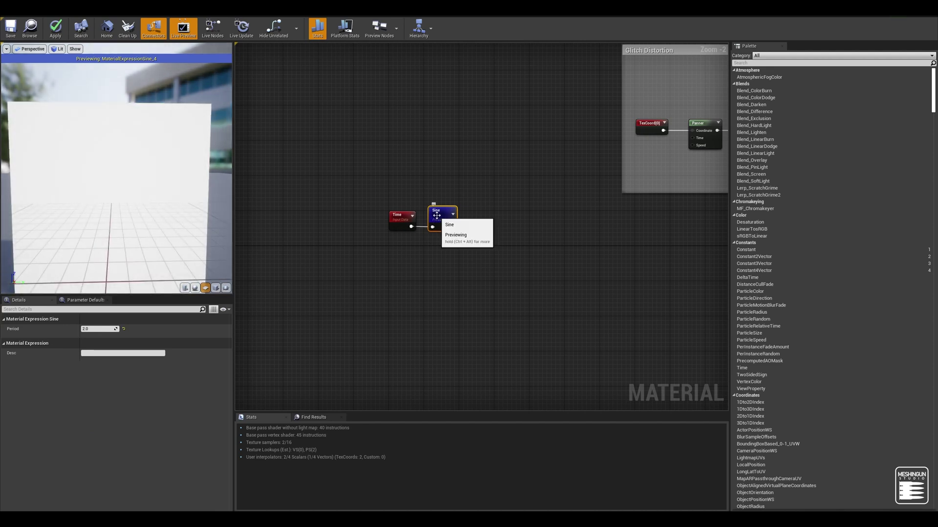
right_click(441, 219)
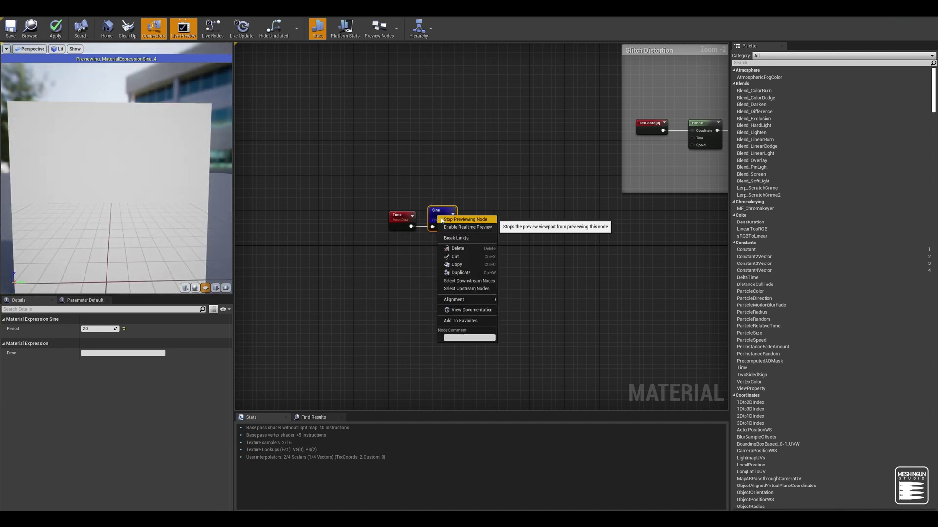
left_click(442, 220)
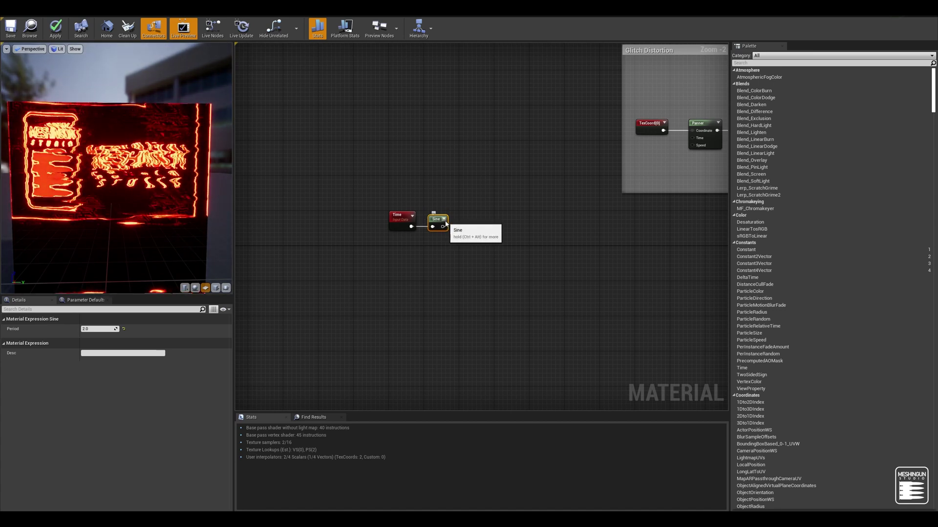
Add a Ceil node fed by the Sine output and start previewing it
left_click_drag(443, 226, 471, 233)
type("ceil")
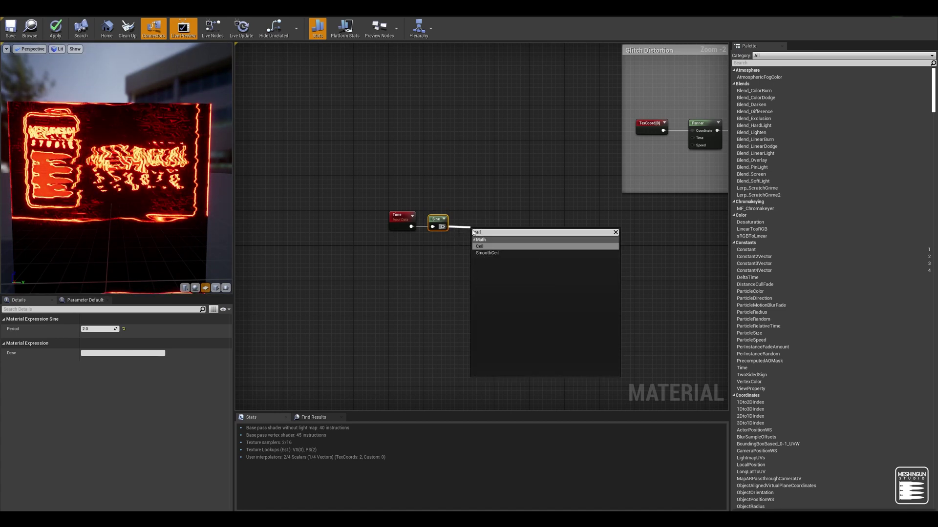
left_click(487, 247)
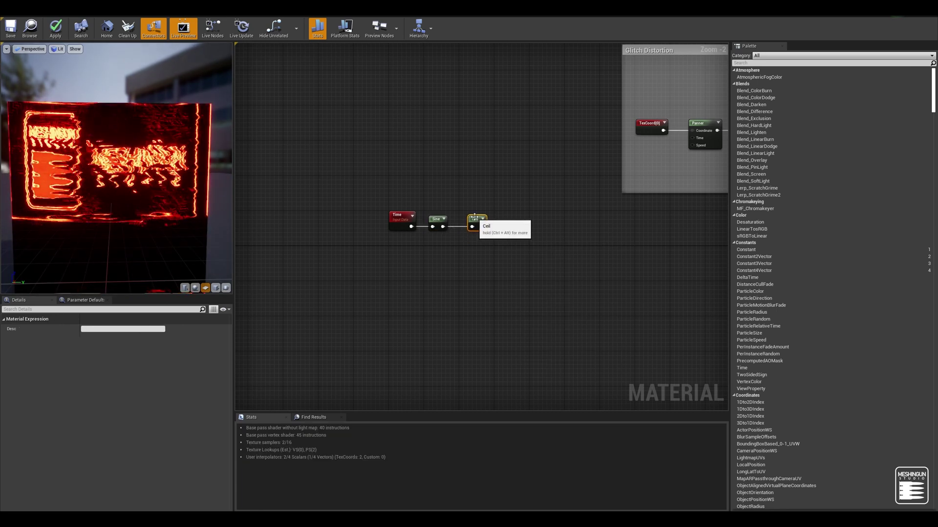
right_click(476, 221)
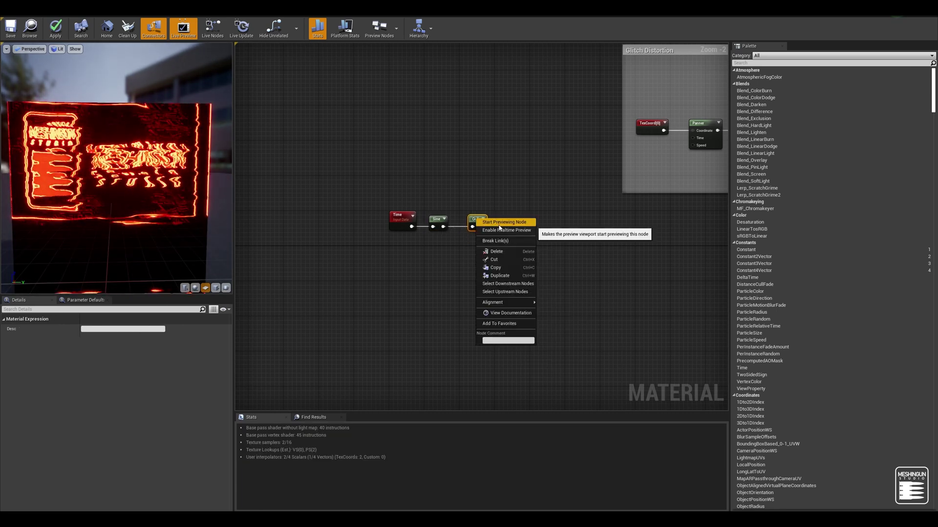
left_click(499, 224)
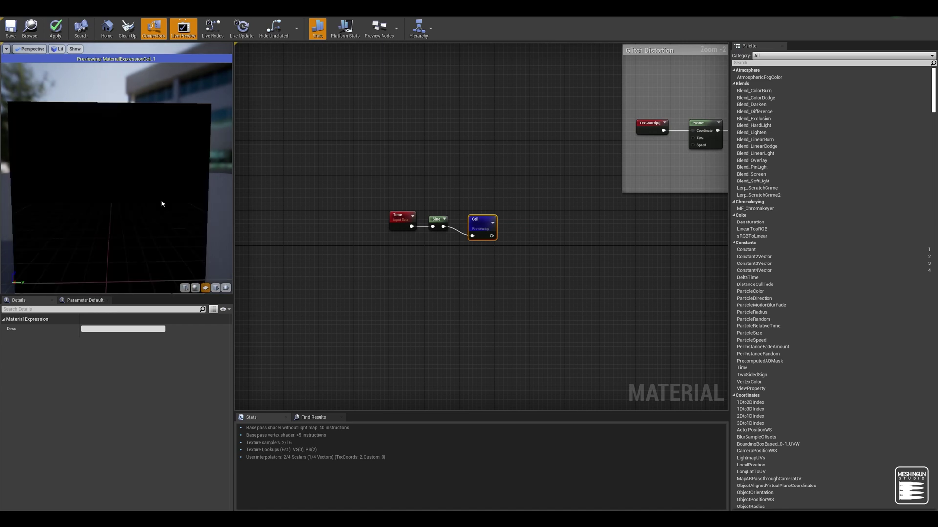
Examine the Ceil output on the preview mesh and show the Ceil curve layer on the sine graph in Photoshop
left_click(127, 198)
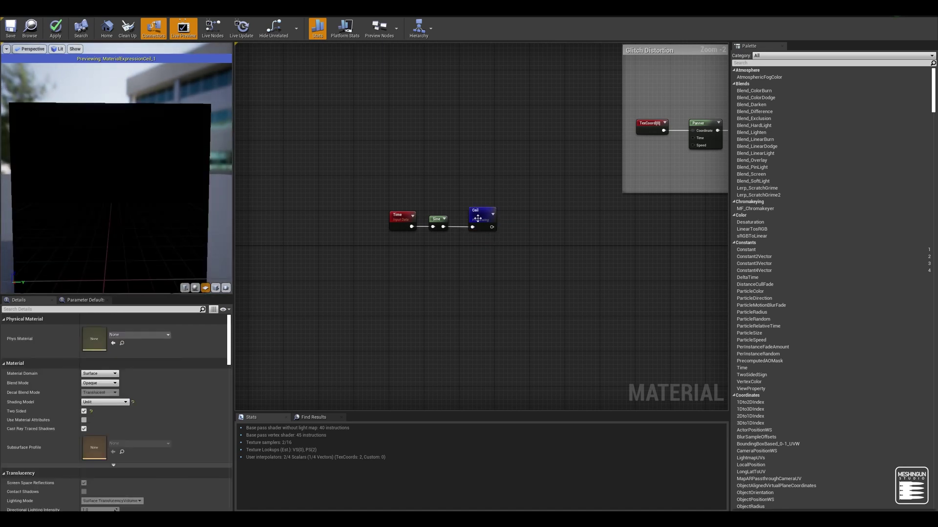
key("ctrl+alt")
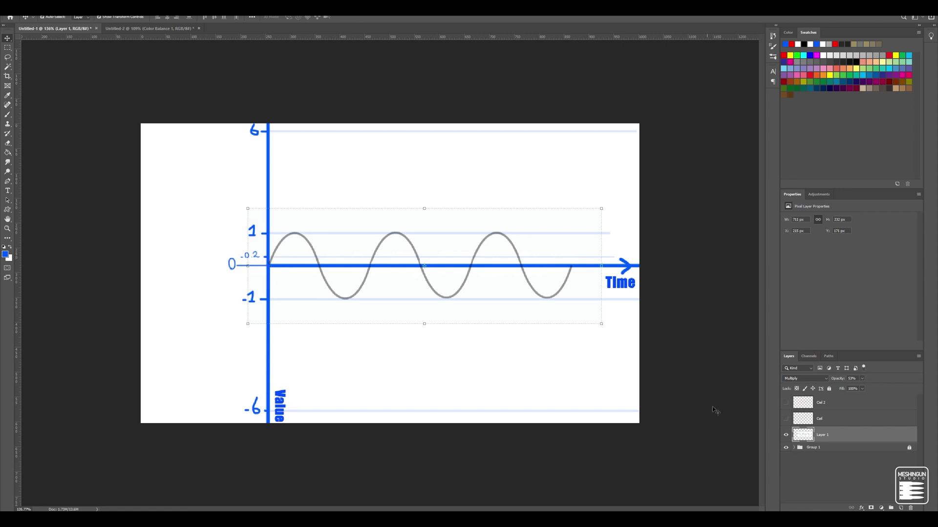
left_click(786, 418)
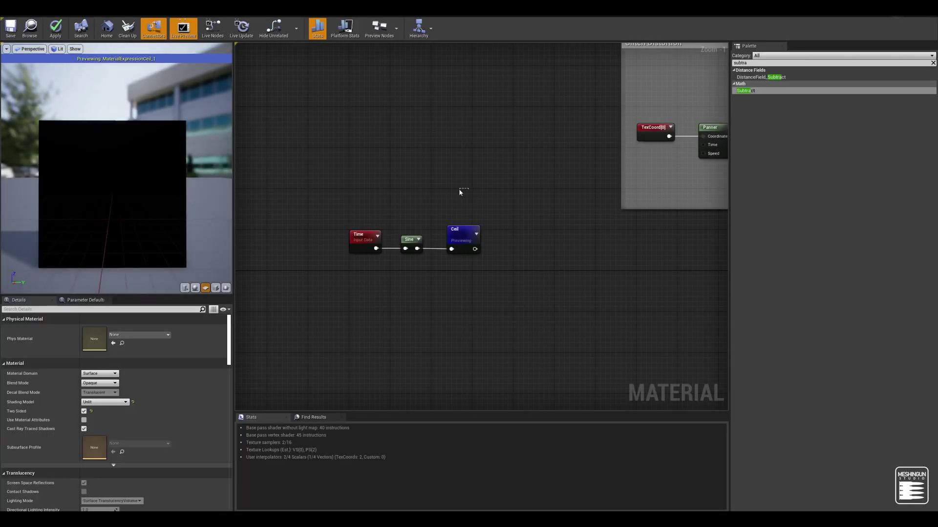
Move the Ceil node farther from Sine and add a Subtract node with its A input fed by the Sine output
right_click_drag(447, 188, 475, 196)
scroll(469, 198, "up", 1)
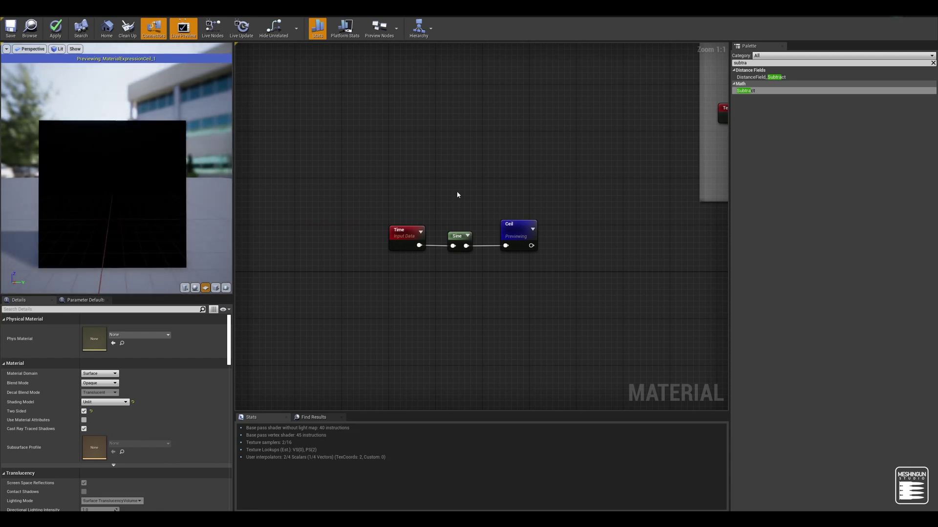
right_click_drag(503, 206, 496, 190)
left_click_drag(505, 211, 587, 207)
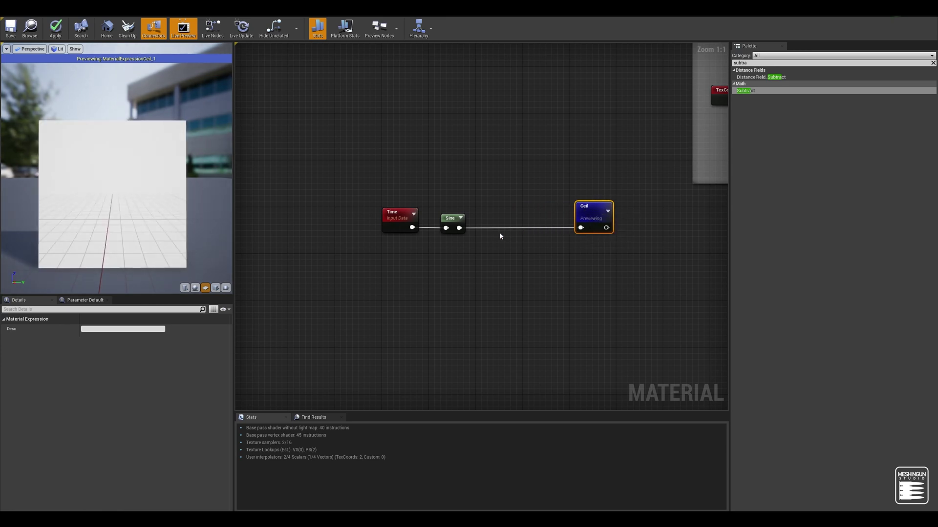
left_click_drag(459, 227, 477, 251)
type("subtr")
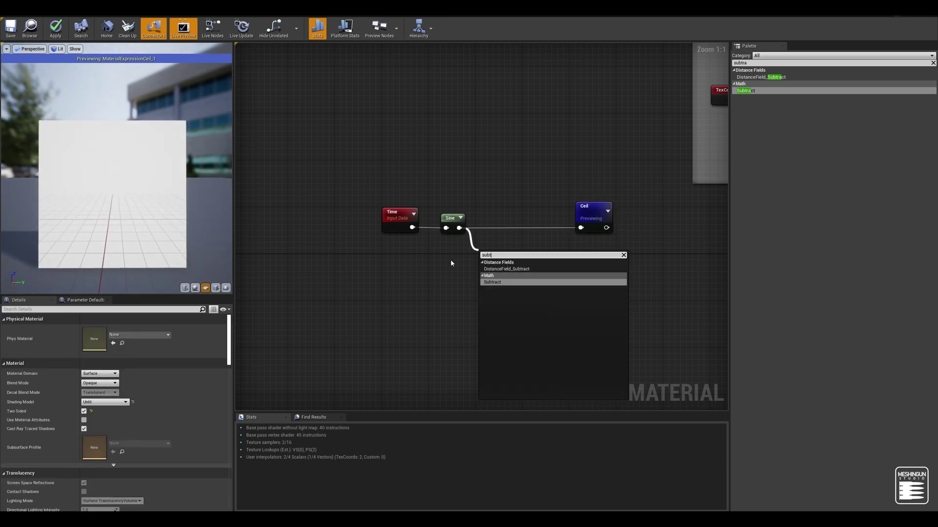
left_click(513, 282)
left_click_drag(494, 252, 508, 252)
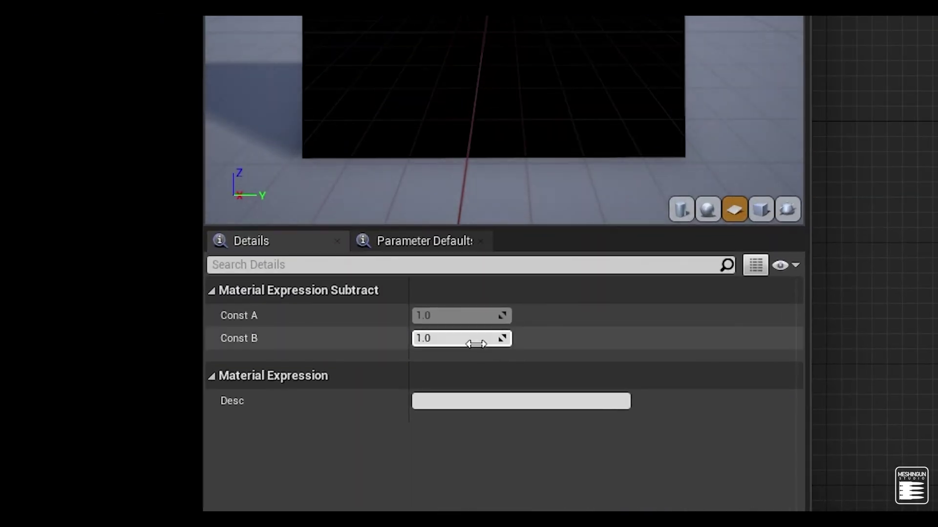
Set the Subtract node's Const B to 0.8 and connect its output to the Ceil node's input
left_click(475, 344)
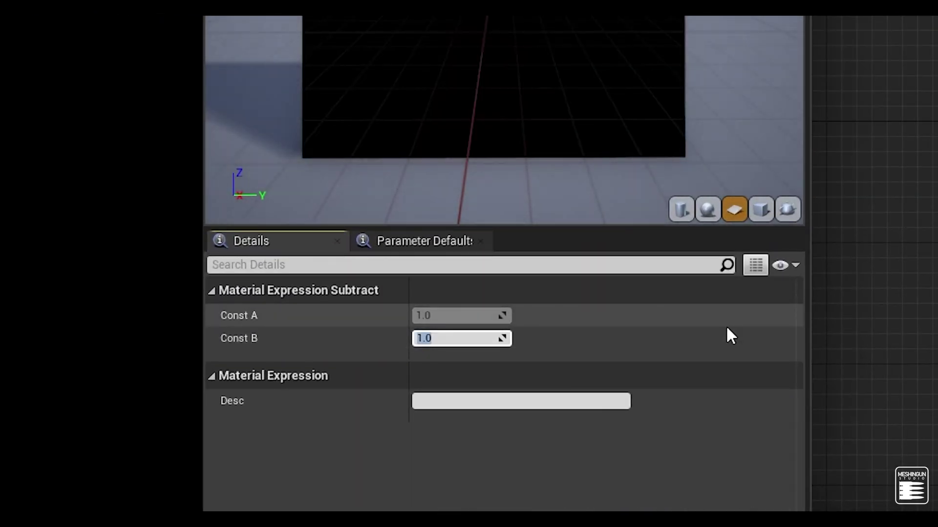
type("0.")
type("8")
key("Return")
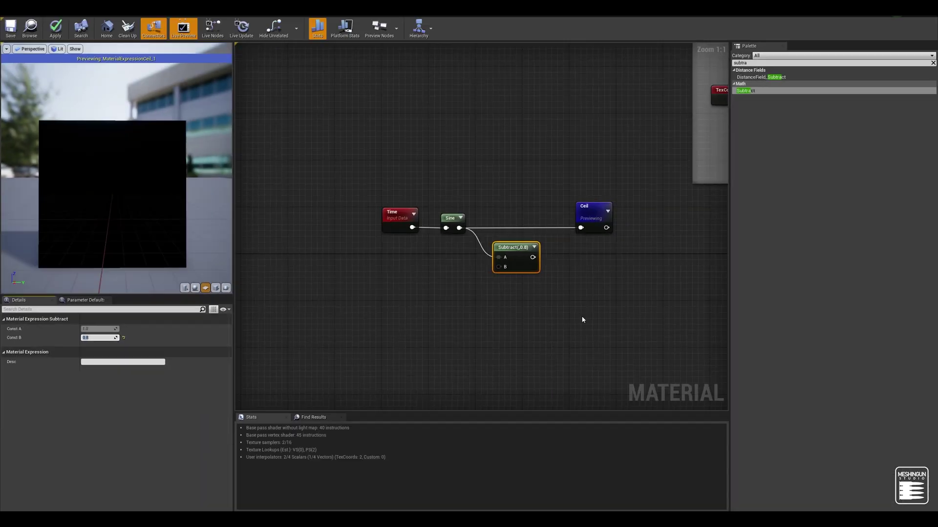
left_click_drag(529, 258, 581, 228)
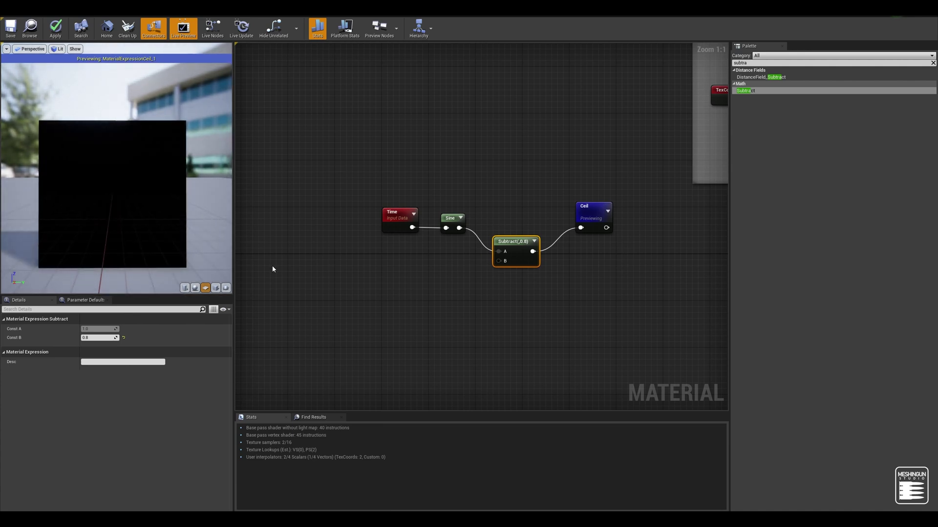
Set the Subtract node's Const B to 0.95
left_click(106, 337)
type("0.9")
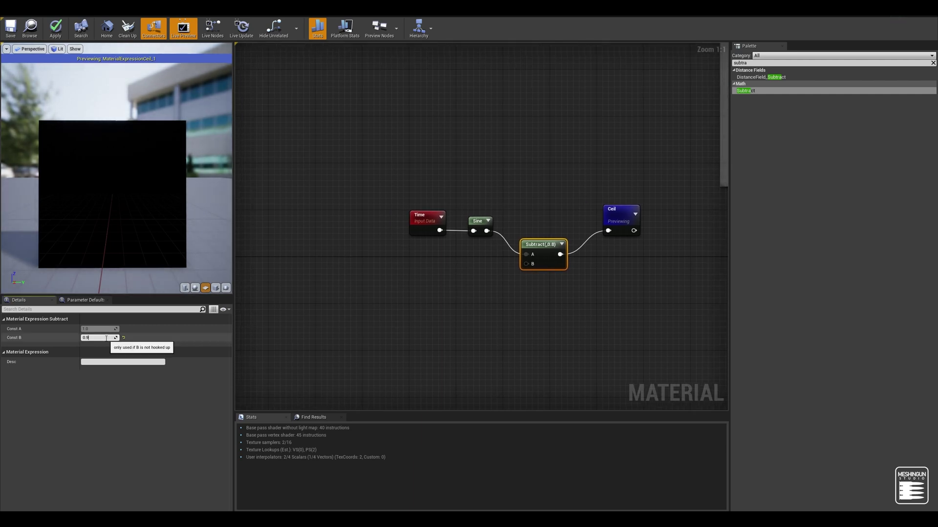
type("5")
key("Return")
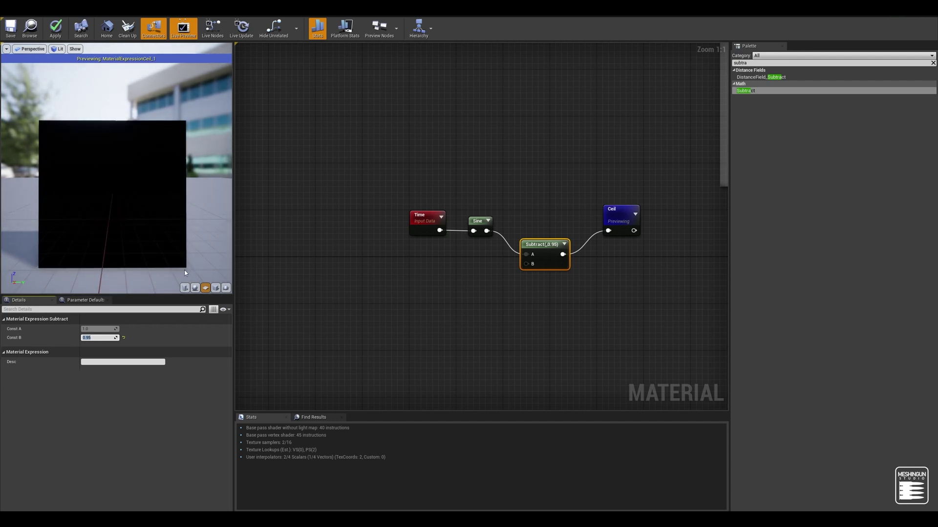
left_click(373, 238)
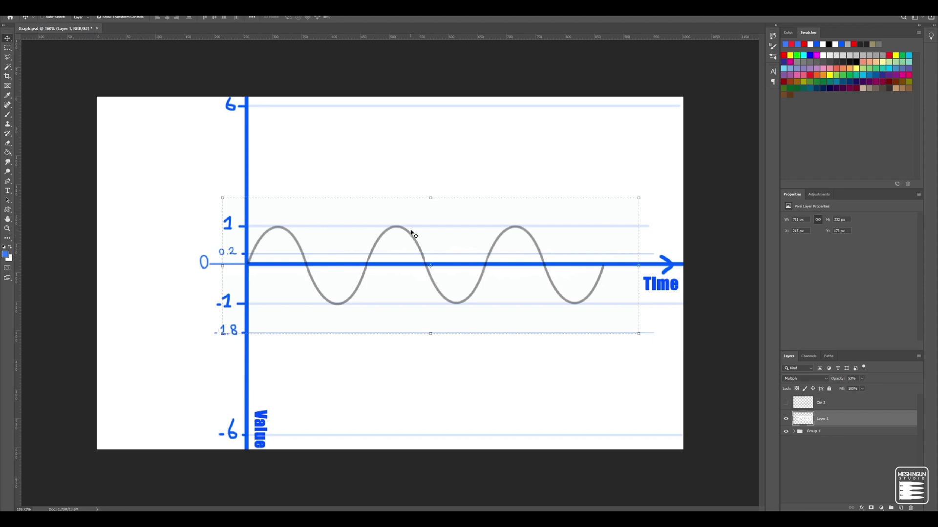
In Photoshop, shift the sine curve layer down on the graph so its peaks align with the 0.2 line
left_click_drag(410, 234, 411, 260)
key("Up")
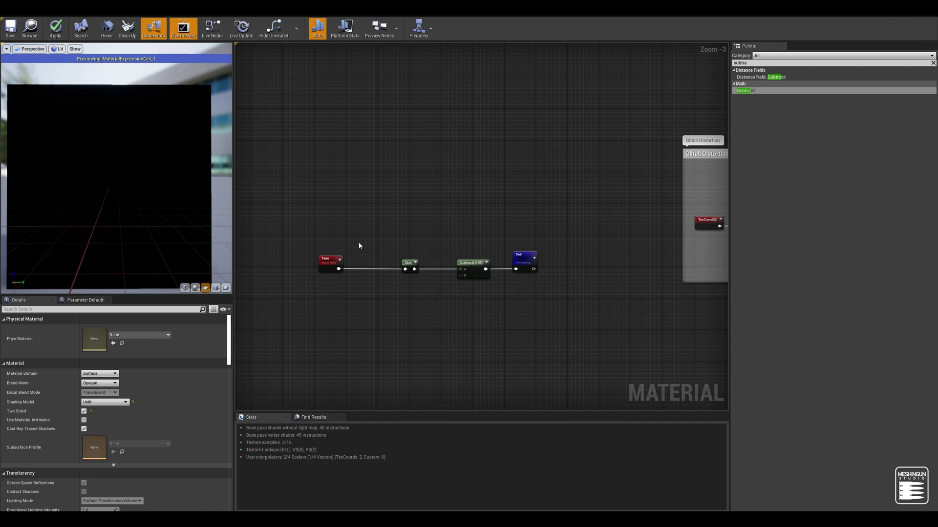
Try a Period of 6 on the Sine node and return it to 1
left_click(327, 260)
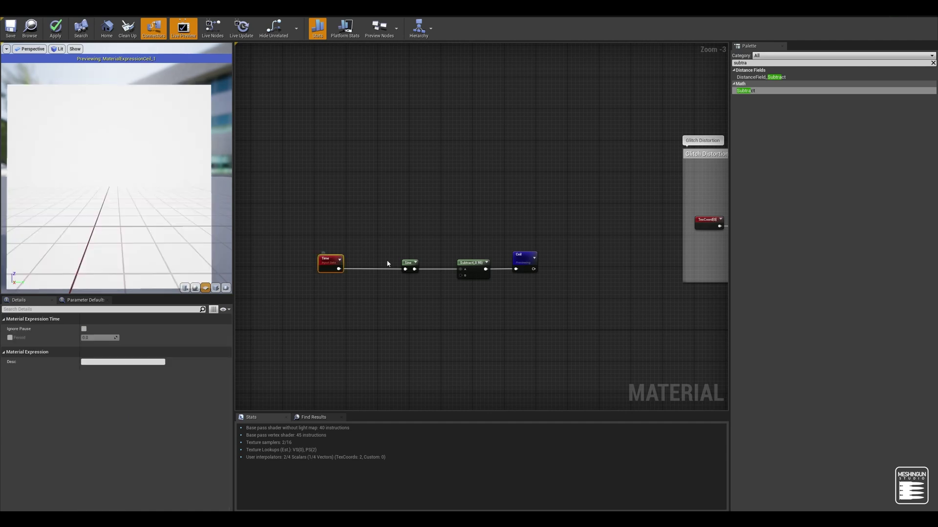
left_click(407, 263)
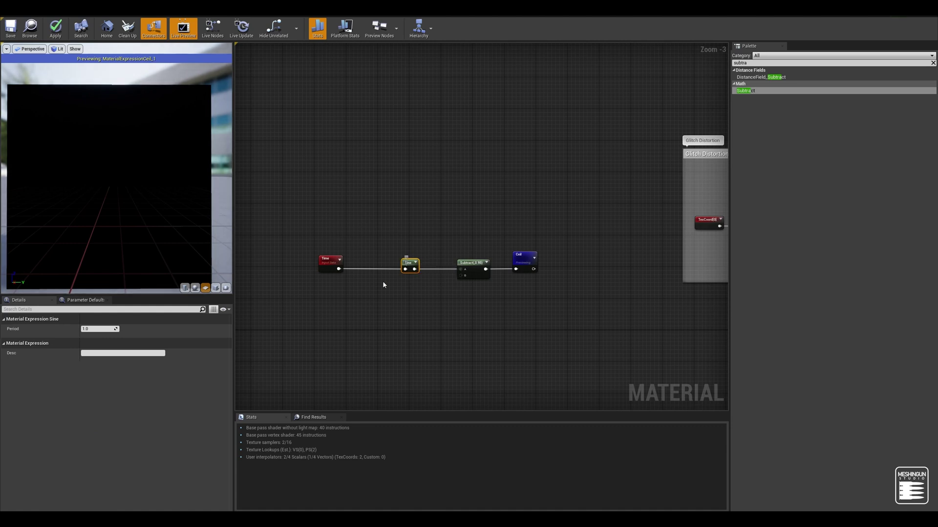
left_click(96, 328)
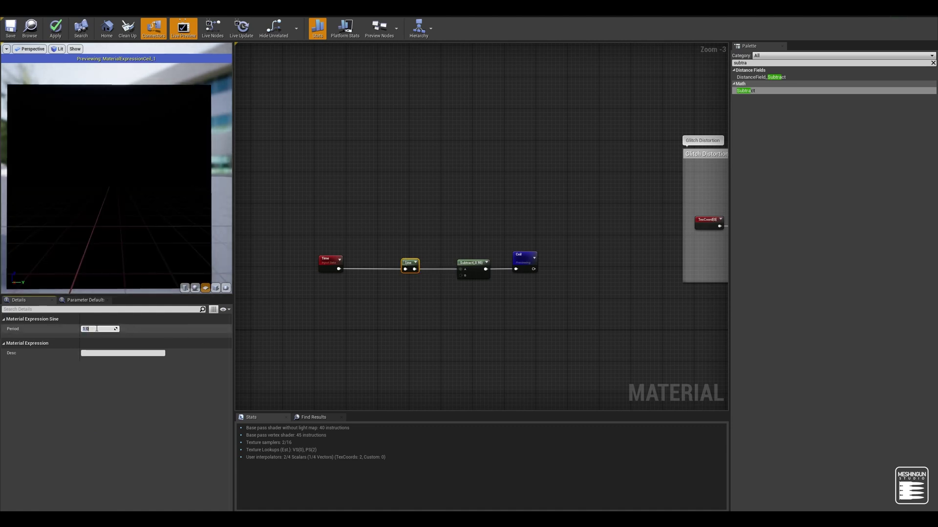
type("6")
key("Return")
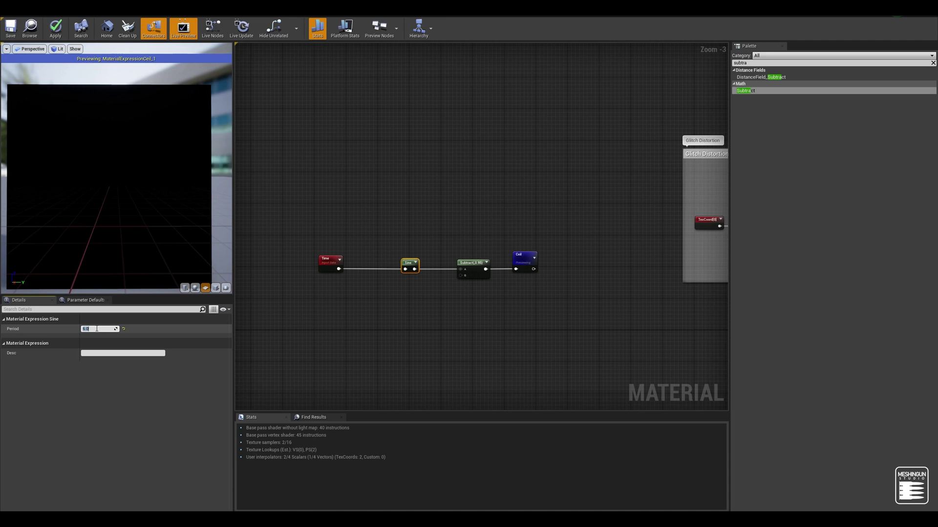
type("1")
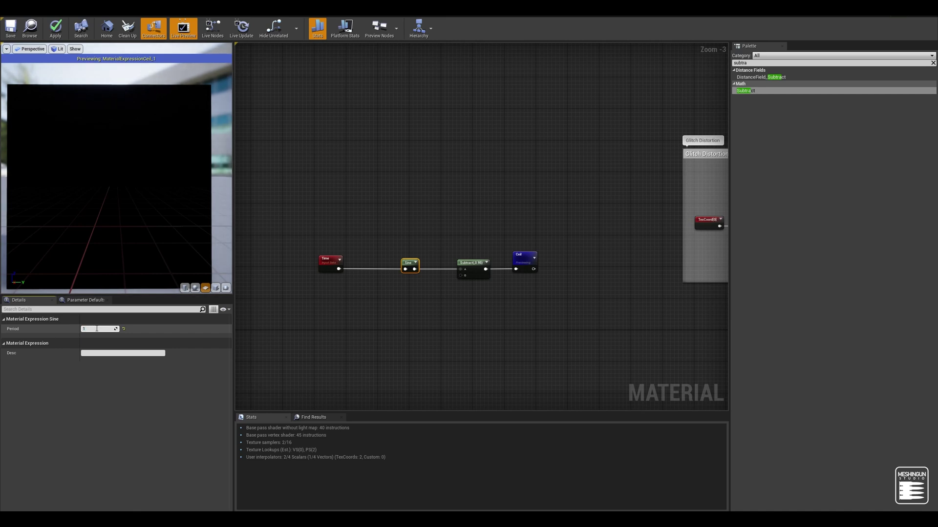
key("Return")
Insert a Divide node between the Time and Sine nodes and set its Const B to 3
left_click(395, 295)
left_click(362, 283)
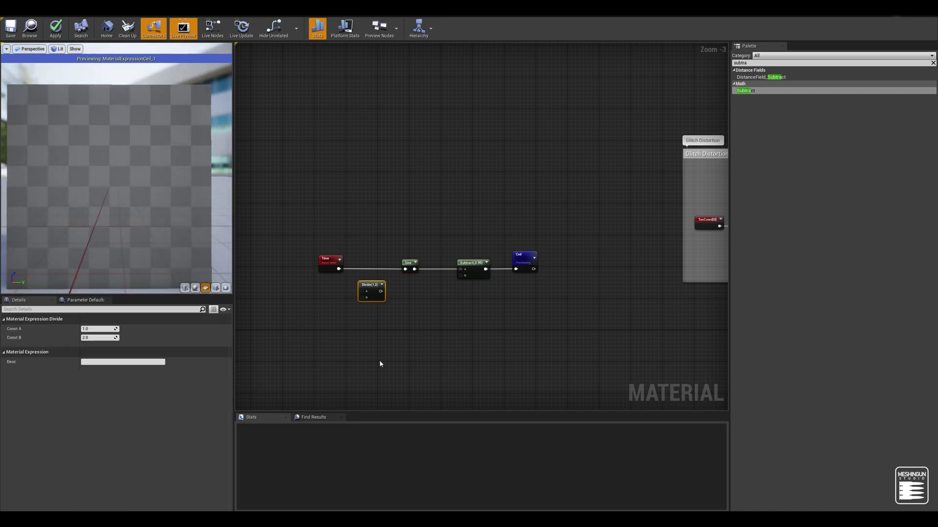
left_click_drag(372, 286, 406, 271)
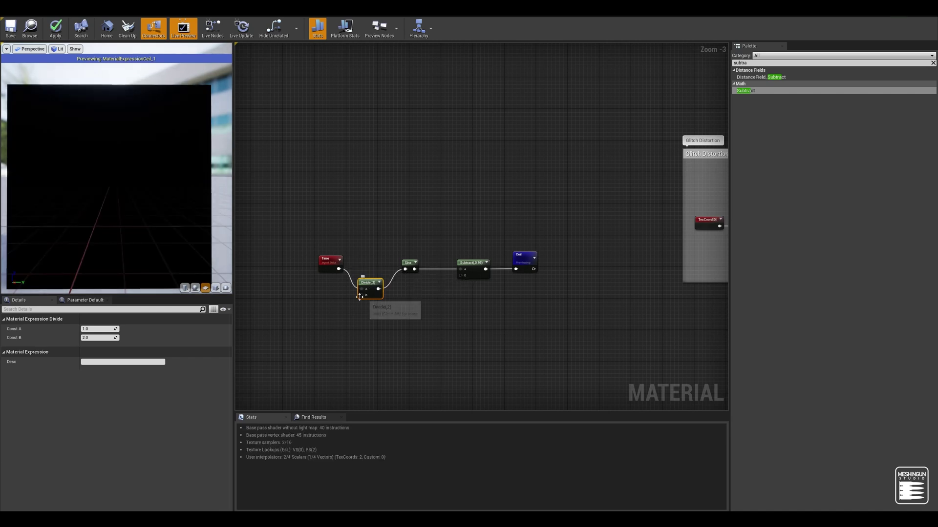
left_click(102, 338)
type("3")
key("Return")
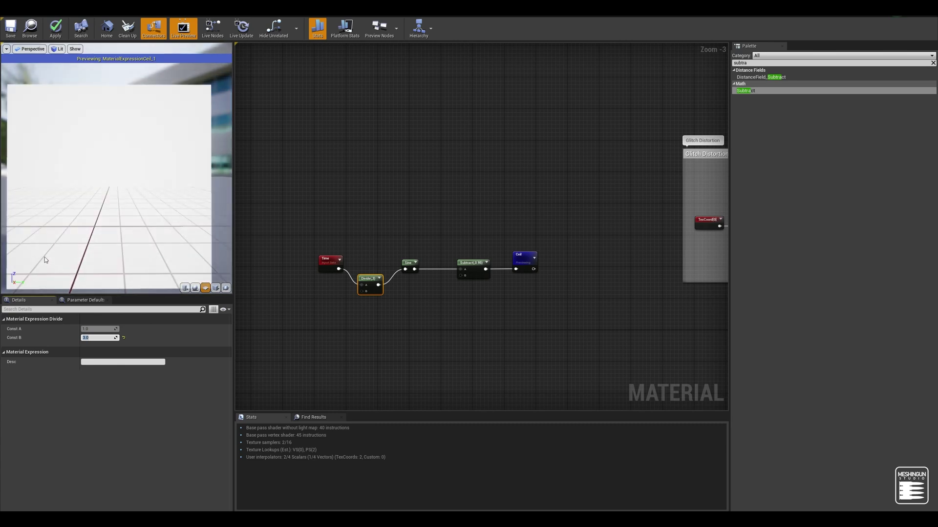
Add a Constant connected to the Divide node's B input and convert it to a scalar parameter
left_click(311, 375)
scroll(311, 375, "up", 3)
left_click(286, 279)
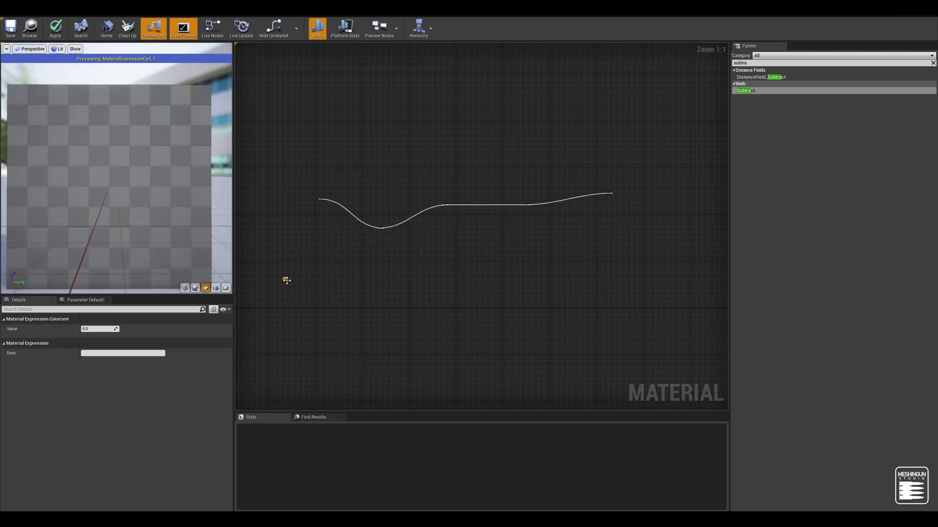
left_click_drag(301, 289, 323, 259)
right_click(328, 264)
left_click(329, 264)
Name the parameter feeding Divide Wavelength and set its default value to 3
left_click(104, 328)
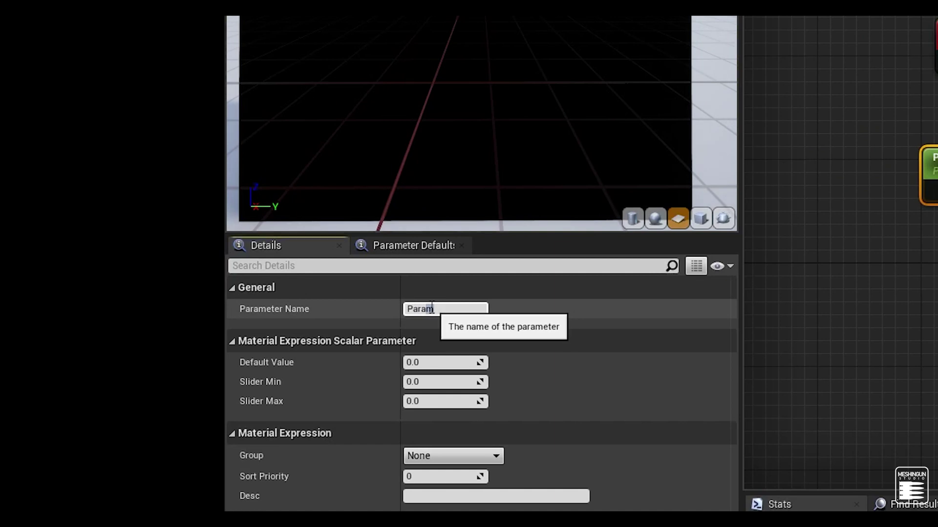
type("Wavelength")
key("Return")
left_click(446, 362)
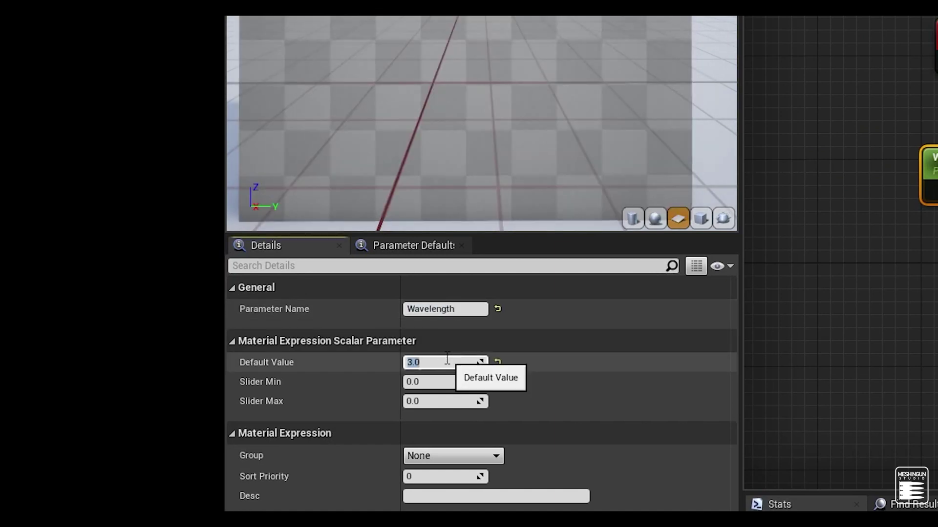
left_click(429, 315)
Add a Constant connected to the Subtract node's B input and convert it to a scalar parameter
left_click(483, 278)
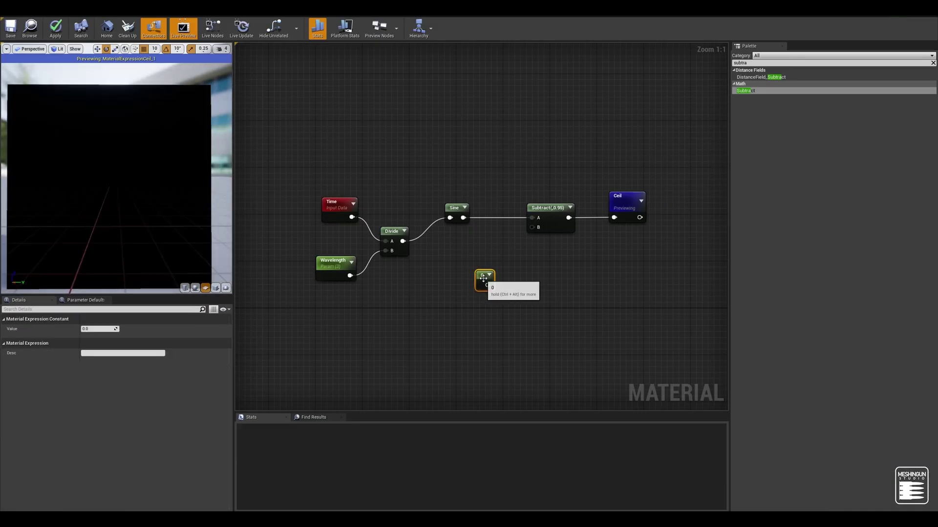
left_click_drag(489, 285, 531, 227)
right_click(483, 279)
left_click(508, 280)
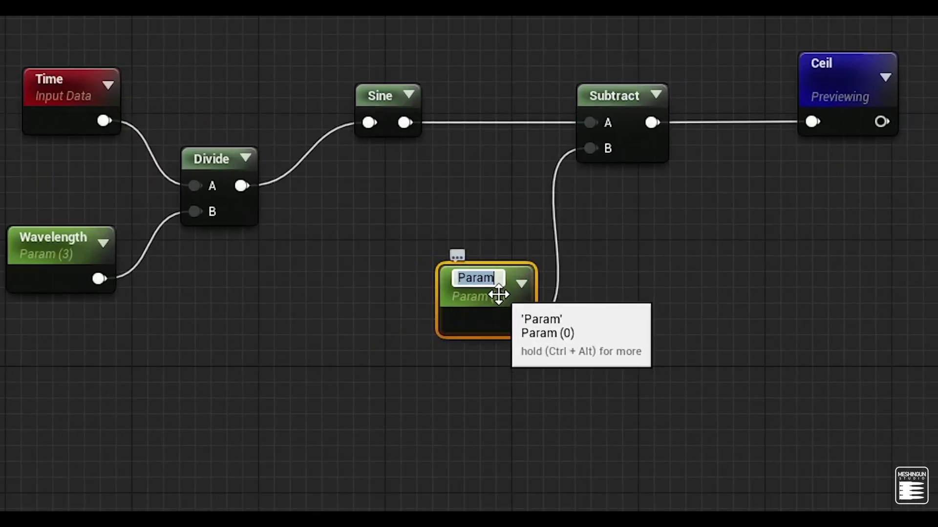
Name the parameter feeding the Subtract node FlashingGap and set its default value to 0.95
type("FlashingGap")
left_click(419, 352)
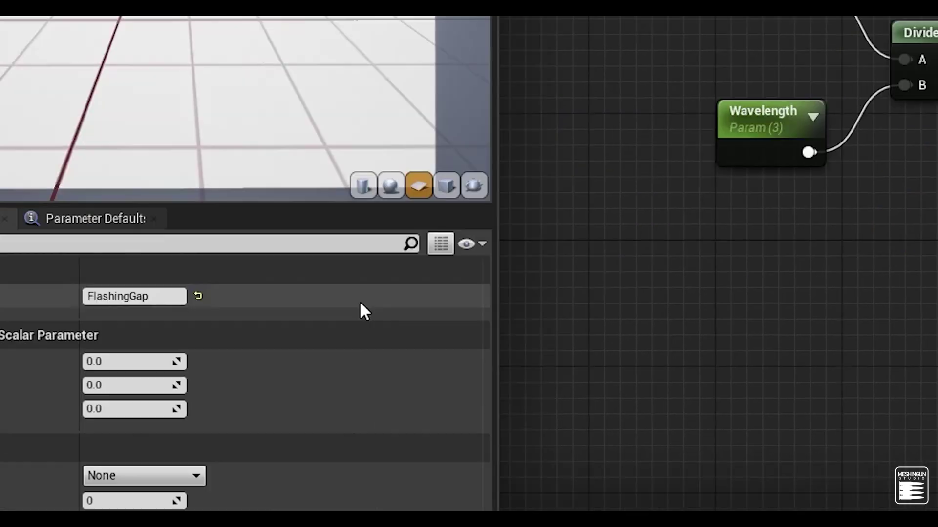
left_click(237, 343)
type("0.66")
key("BackSpace")
key("BackSpace")
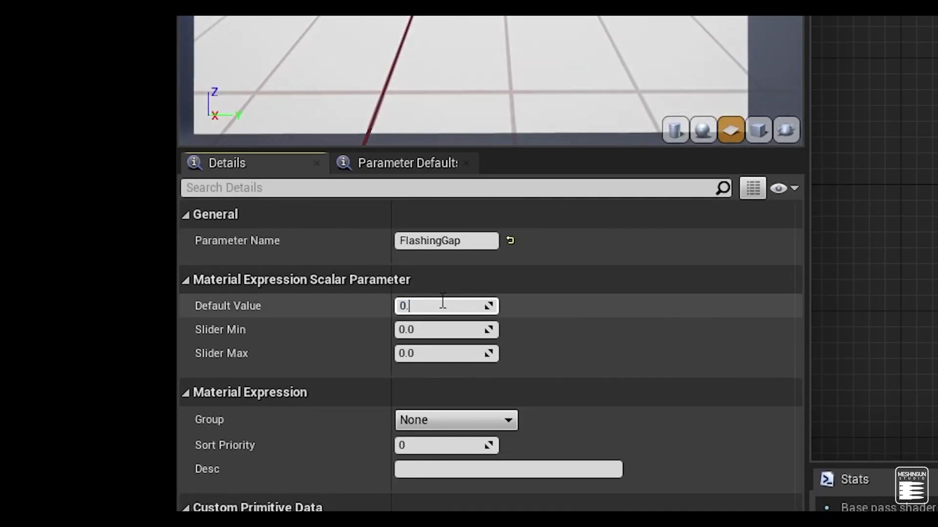
key("BackSpace")
key("BackSpace")
type("0.95")
key("Return")
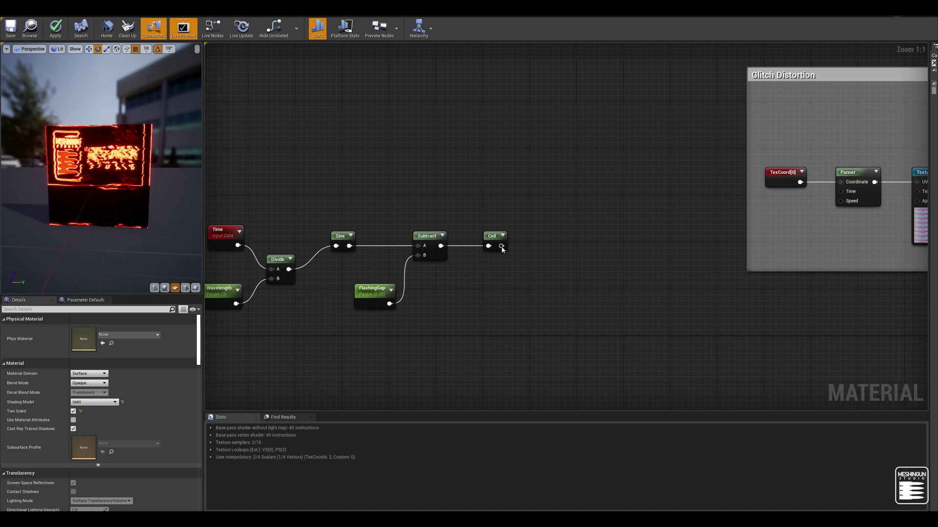
Preview the Ceil output's value through a temporary DebugScalarValues node and delete that node
left_click_drag(547, 258, 548, 259)
type("debug")
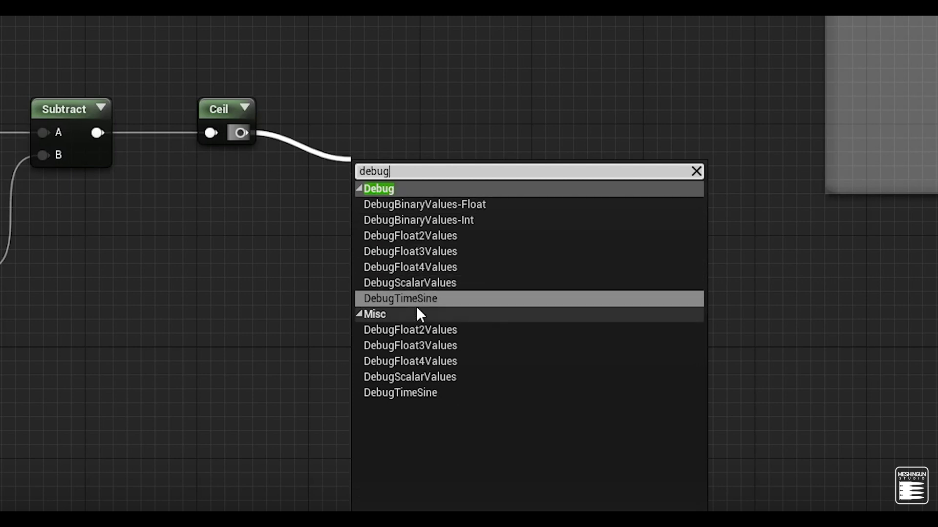
left_click(426, 283)
left_click_drag(409, 169, 382, 106)
right_click(382, 106)
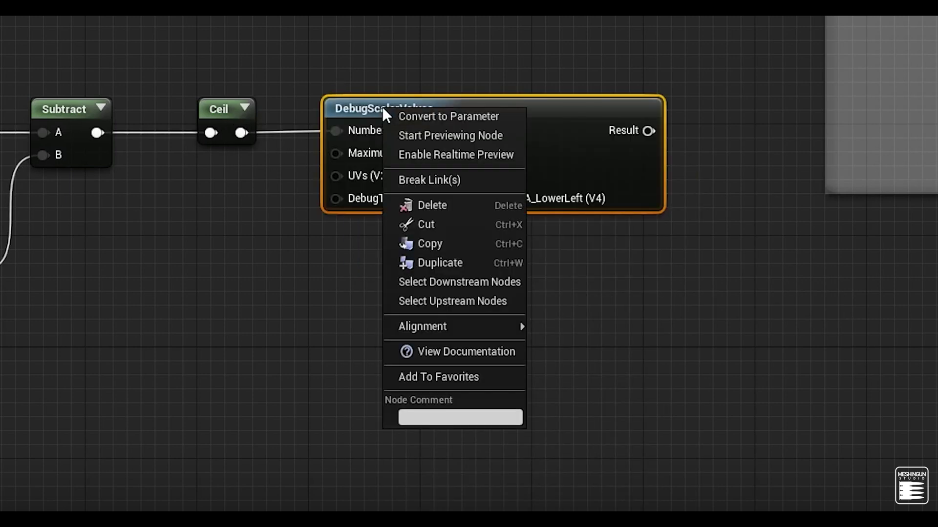
left_click(432, 132)
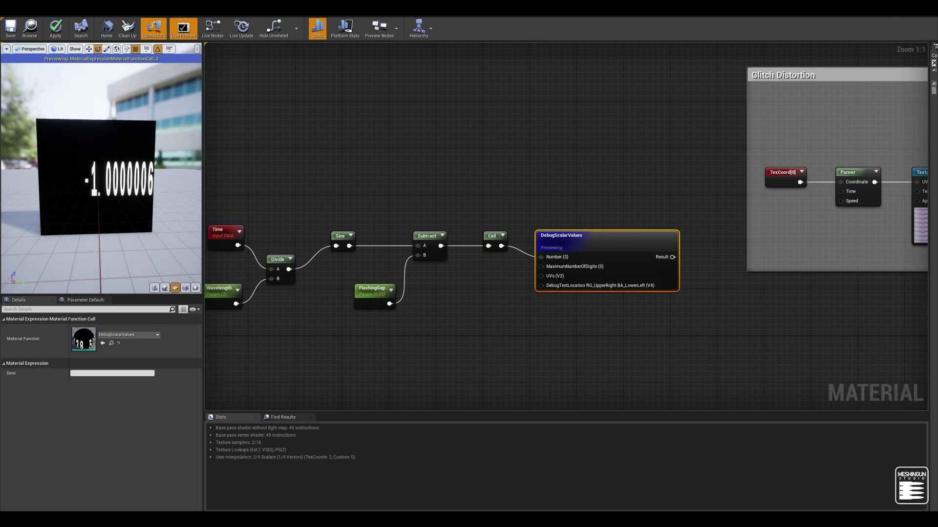
left_click(272, 491)
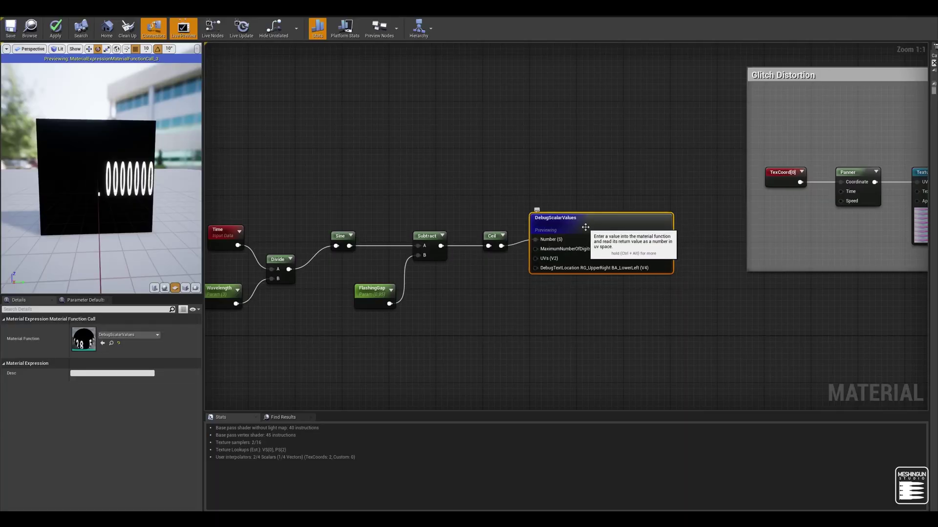
key("Delete")
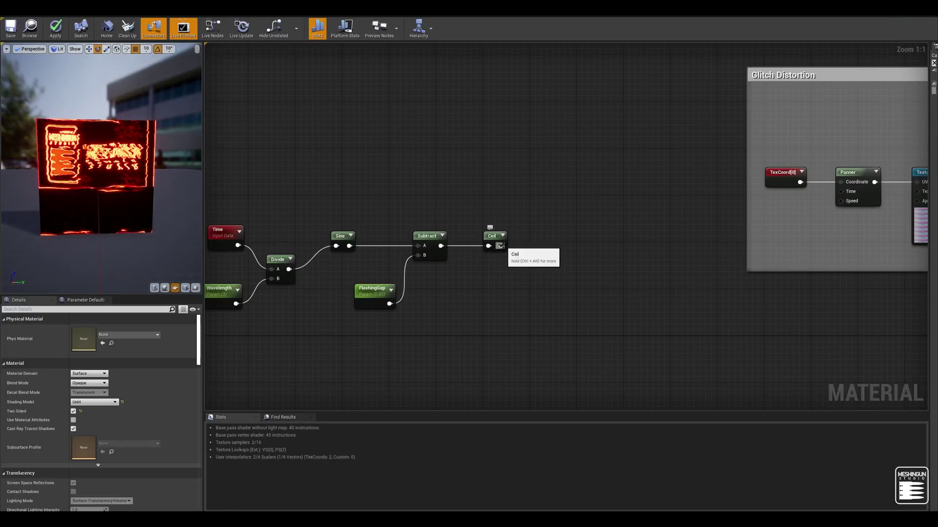
Add a Clamp node connected to the Ceil node's output
left_click_drag(500, 246, 551, 246)
type("clamp")
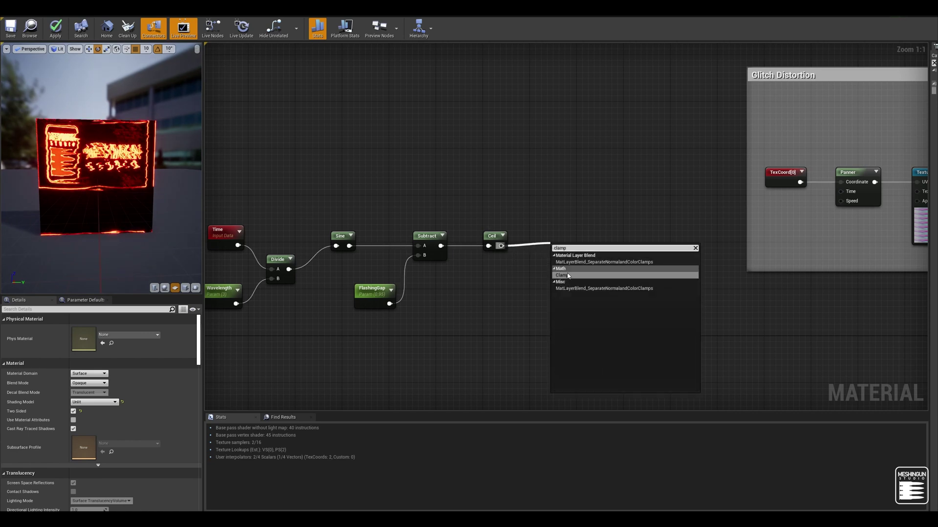
left_click(568, 275)
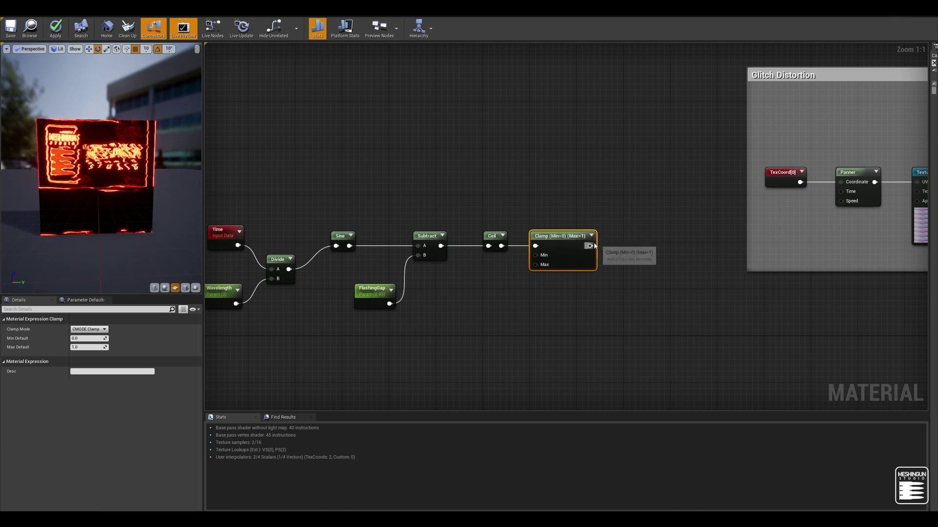
Preview the Clamp output's value through a temporary DebugScalarValues node and delete that node
left_click_drag(594, 245, 614, 247)
type("debug")
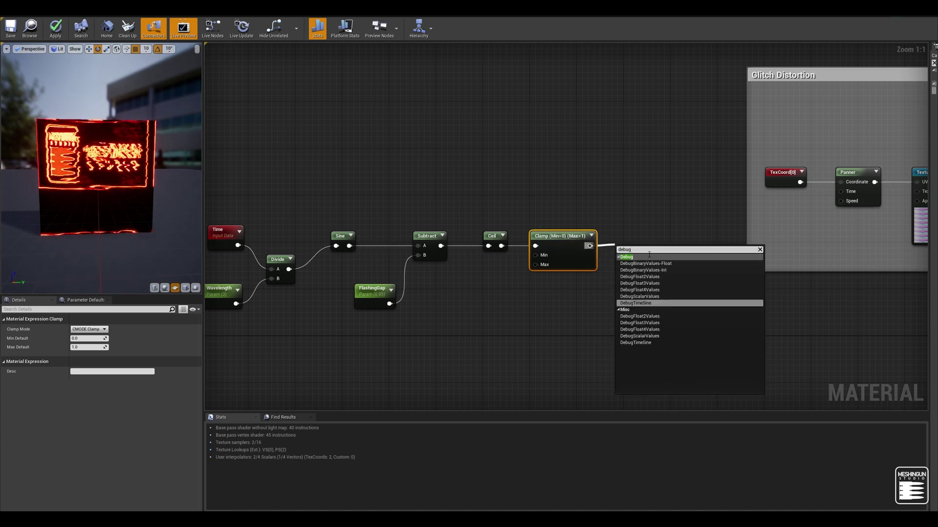
left_click(644, 296)
right_click(641, 249)
left_click(669, 257)
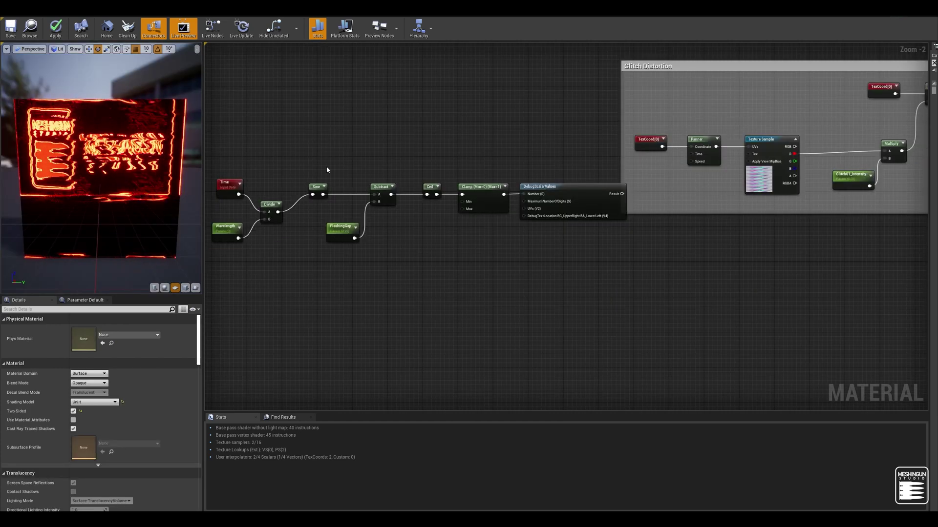
left_click(553, 204)
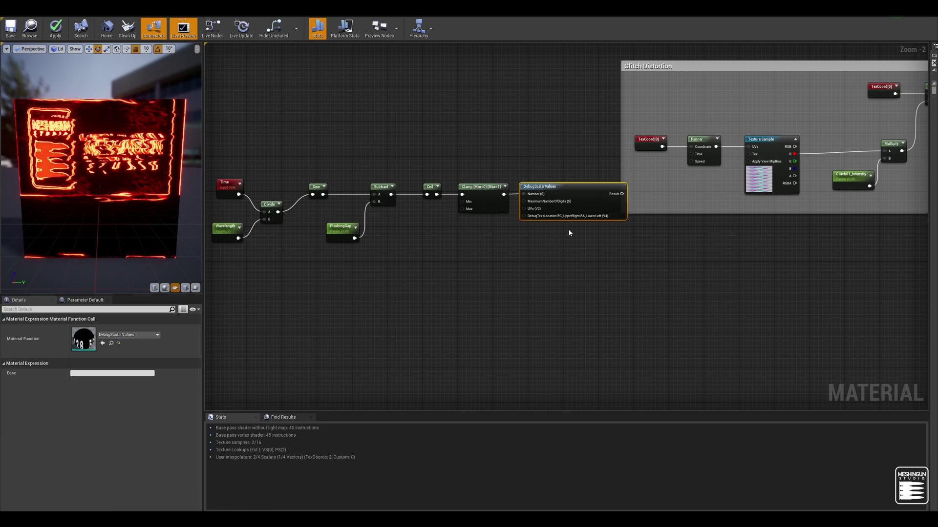
key("Delete")
Multiply the glitch Texture Sample's red channel by the Clamp output and feed the result into the existing intensity Multiply node's A input
right_click_drag(567, 241, 477, 237)
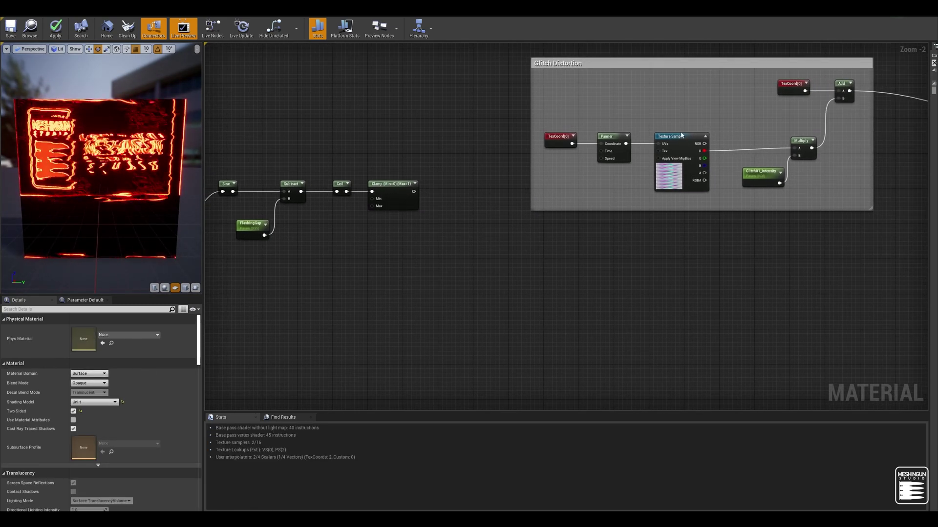
left_click(761, 242)
left_click_drag(705, 154, 733, 206)
left_click_drag(768, 254, 768, 254)
left_click_drag(413, 191, 795, 148)
left_click_drag(768, 236, 759, 227)
left_click_drag(121, 179, 121, 179)
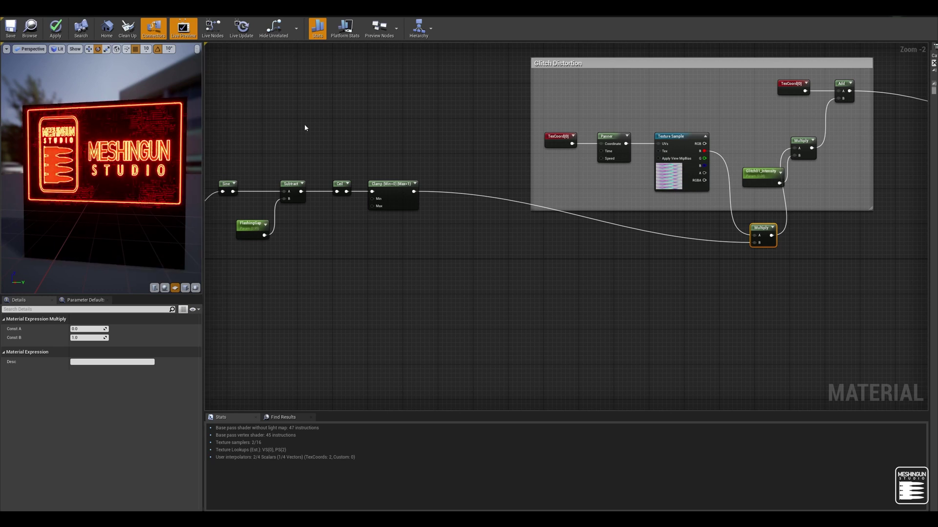
Duplicate the whole node chain from Time through Clamp and place the copy below the original
right_click_drag(303, 125, 421, 127)
scroll(421, 127, "down", 1)
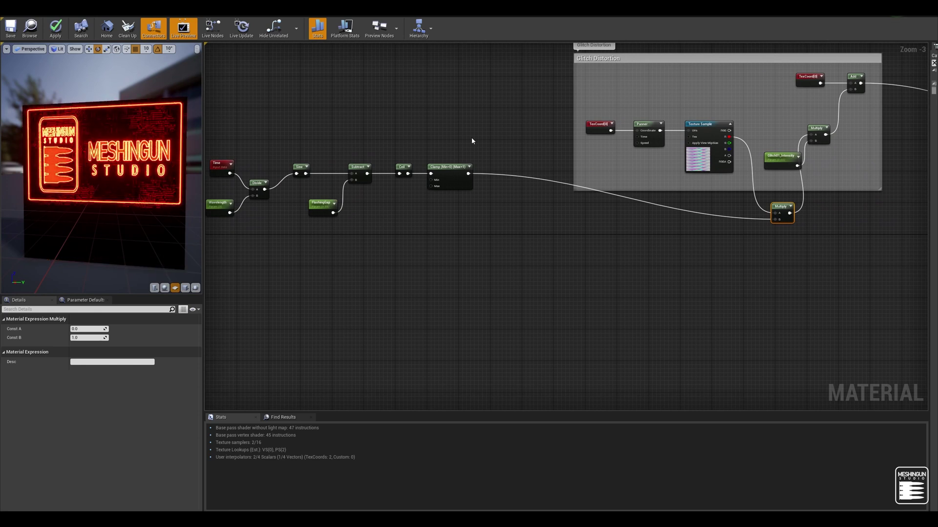
scroll(473, 134, "down", 1)
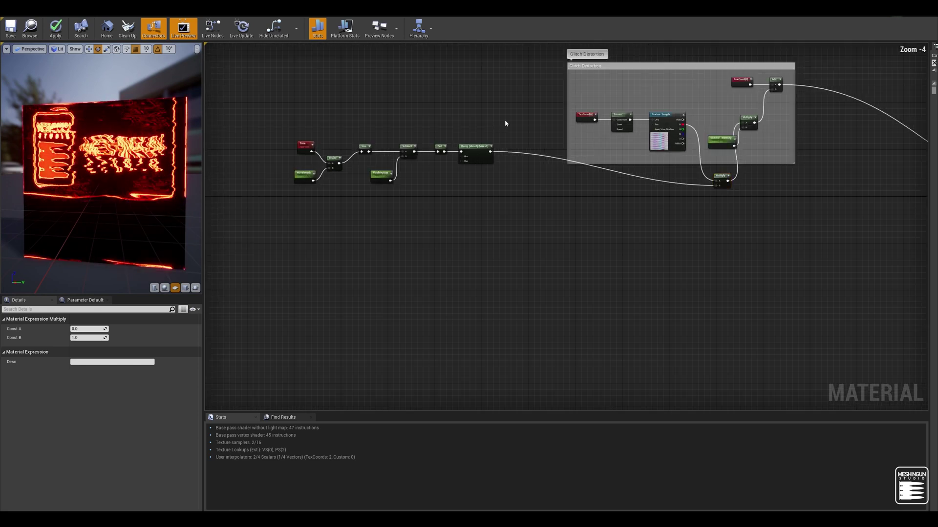
left_click_drag(508, 119, 290, 203)
key("ctrl+c")
key("ctrl+v")
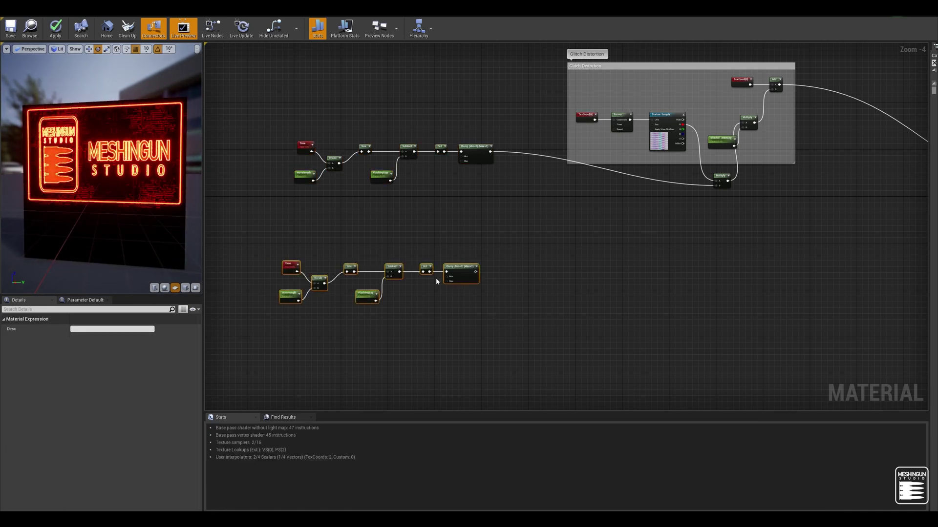
Rename the original chain's parameters to Wavelength01 and FlashingGap01
scroll(382, 212, "up", 2)
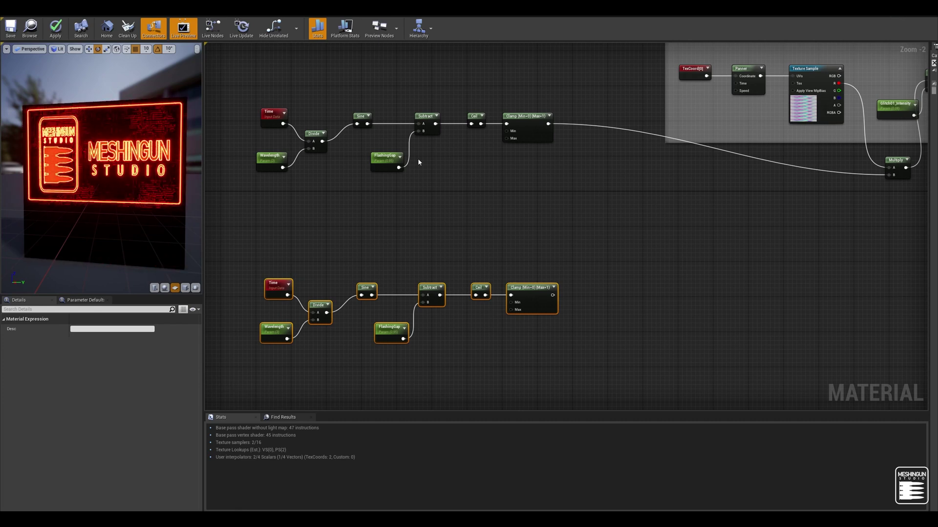
left_click(401, 205)
left_click(272, 158)
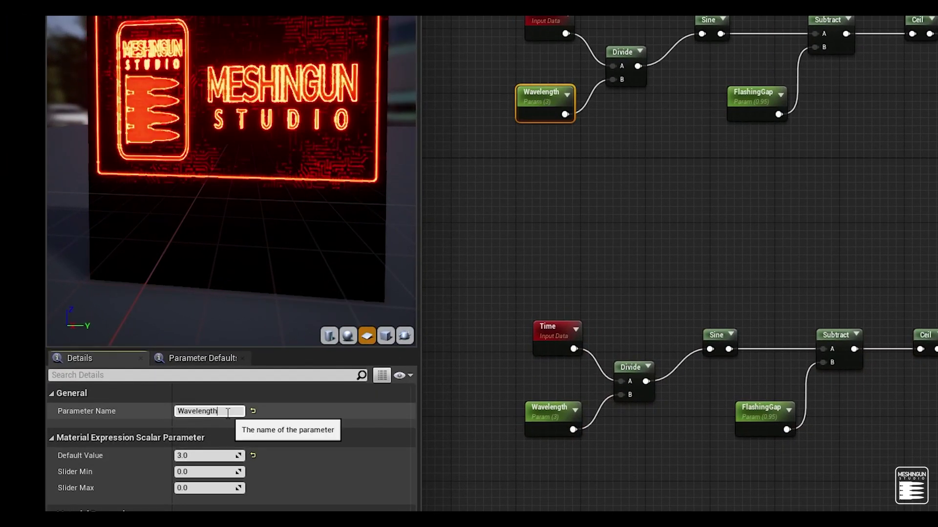
left_click(228, 411)
type("01")
left_click(669, 146)
left_click(735, 117)
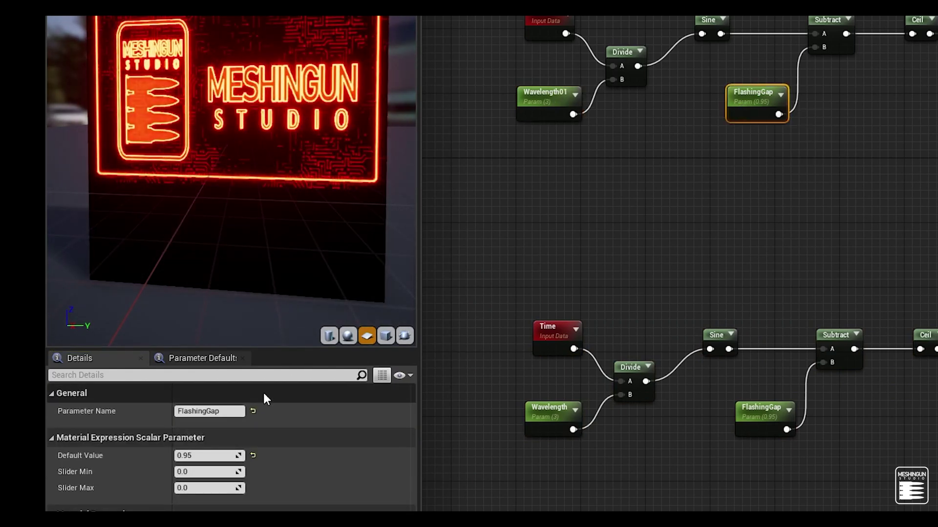
left_click(231, 412)
type("0")
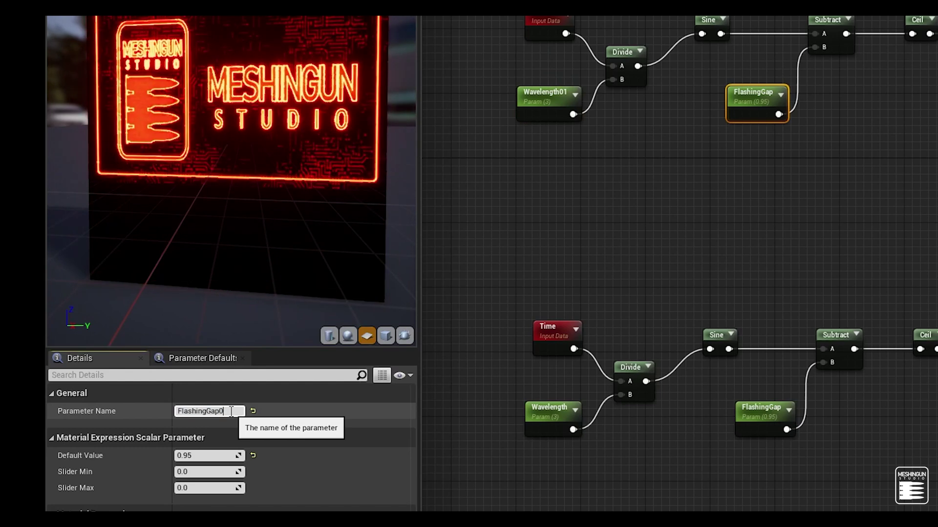
type("1")
left_click(635, 280)
Rename the duplicated chain's parameters to Wavelength02 and FlashingGap02
left_click(549, 413)
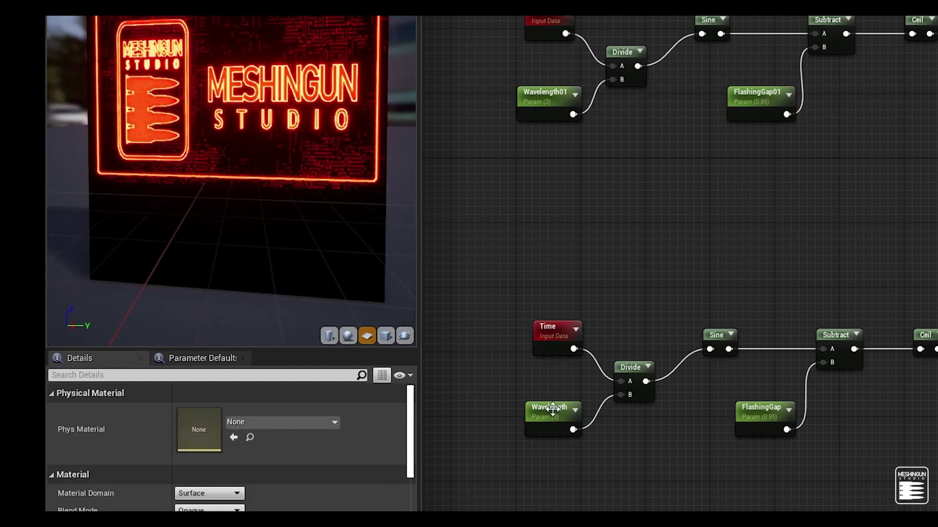
left_click(231, 412)
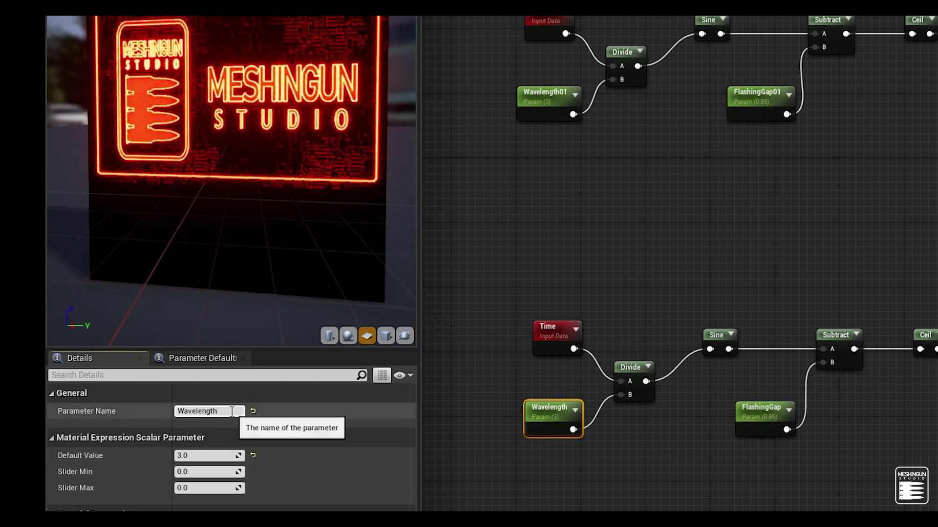
type("02")
left_click(754, 394)
left_click(762, 413)
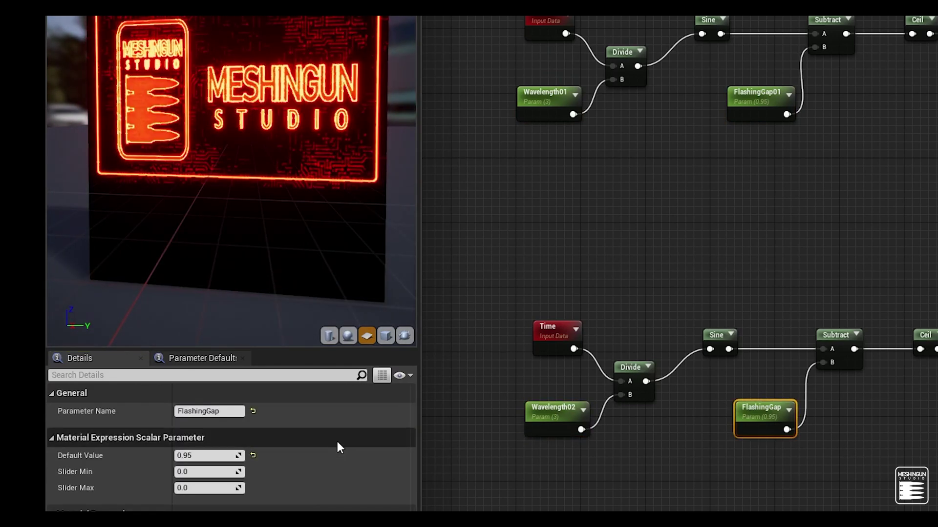
left_click(226, 410)
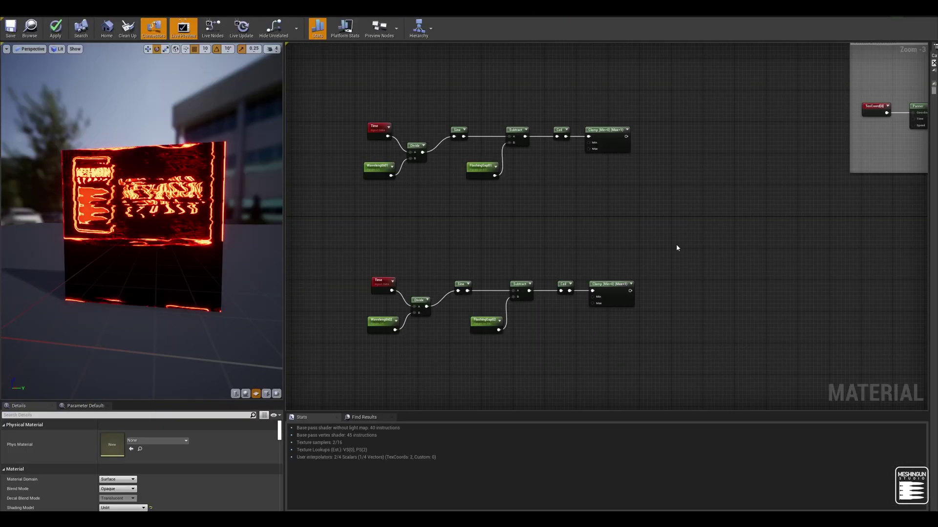
Combine the two Clamp outputs in a new Add node and start previewing that node
scroll(677, 248, "up", 2)
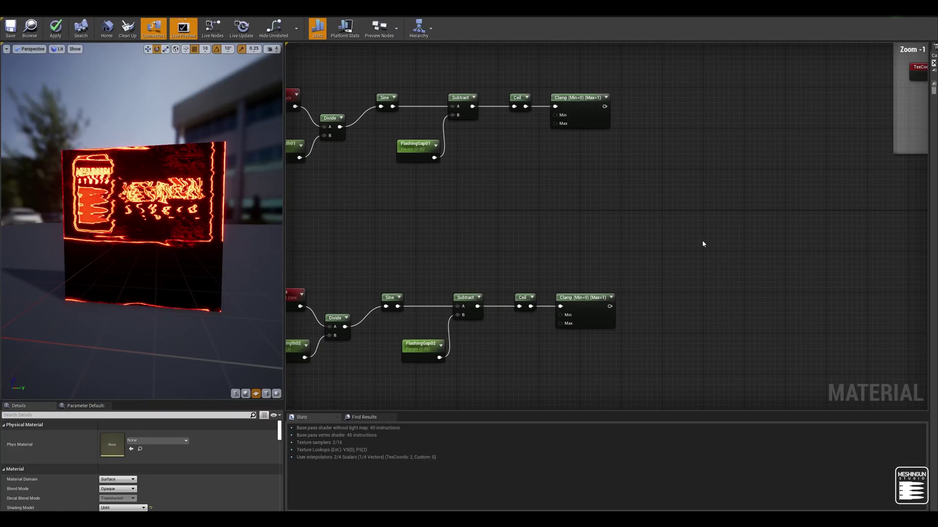
left_click(665, 218)
left_click_drag(558, 130, 670, 228)
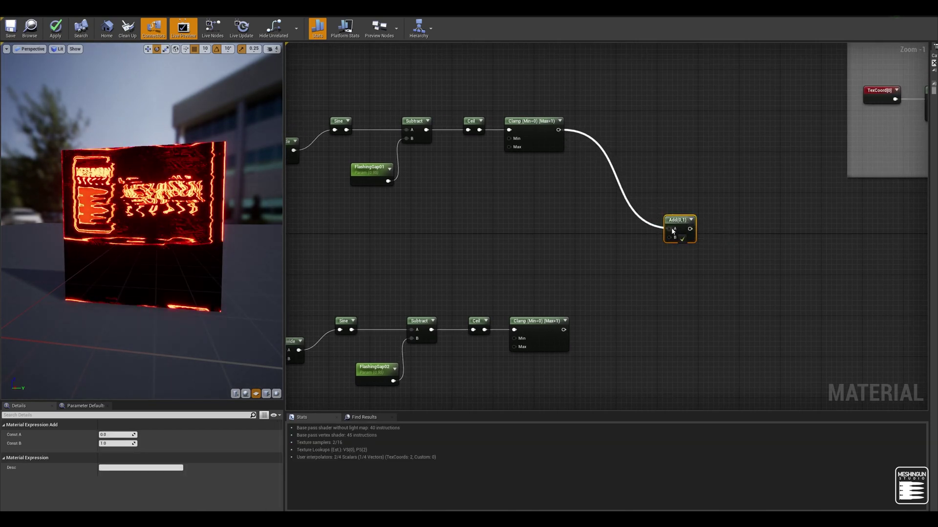
left_click_drag(563, 330, 674, 239)
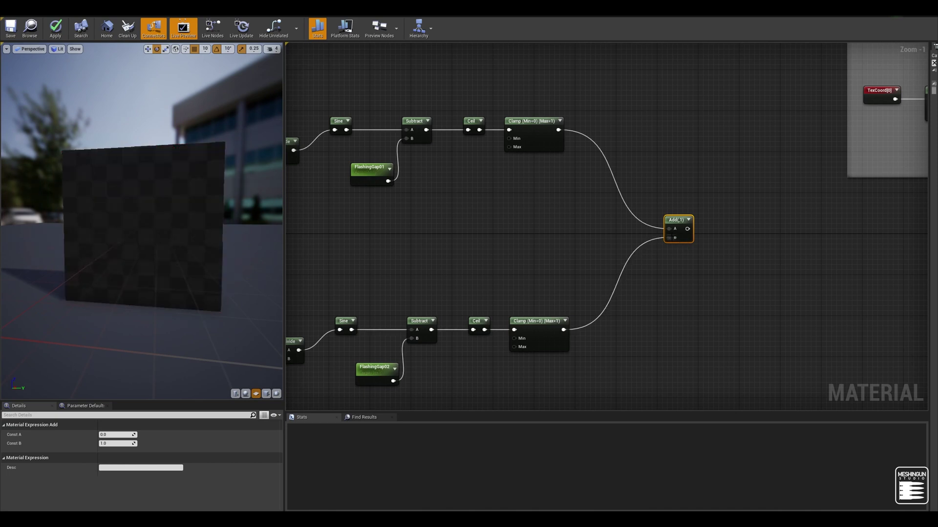
right_click(682, 222)
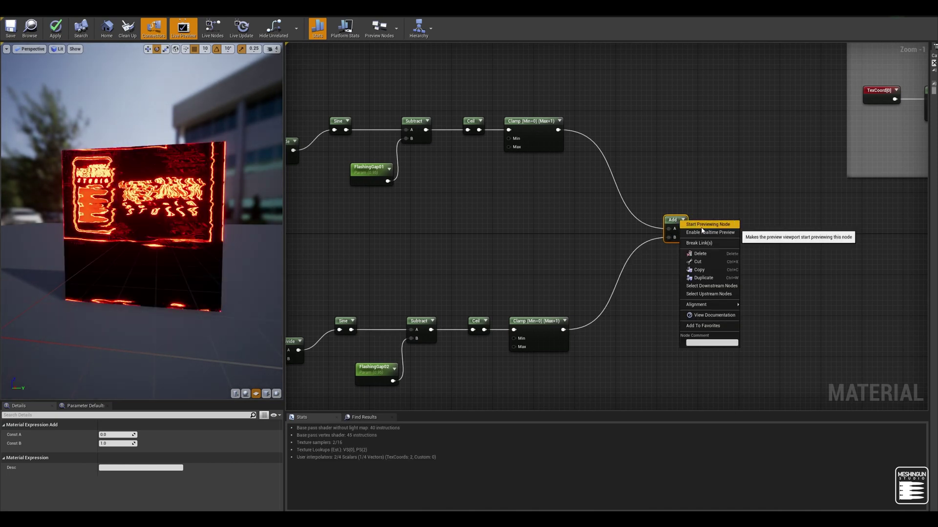
left_click(702, 228)
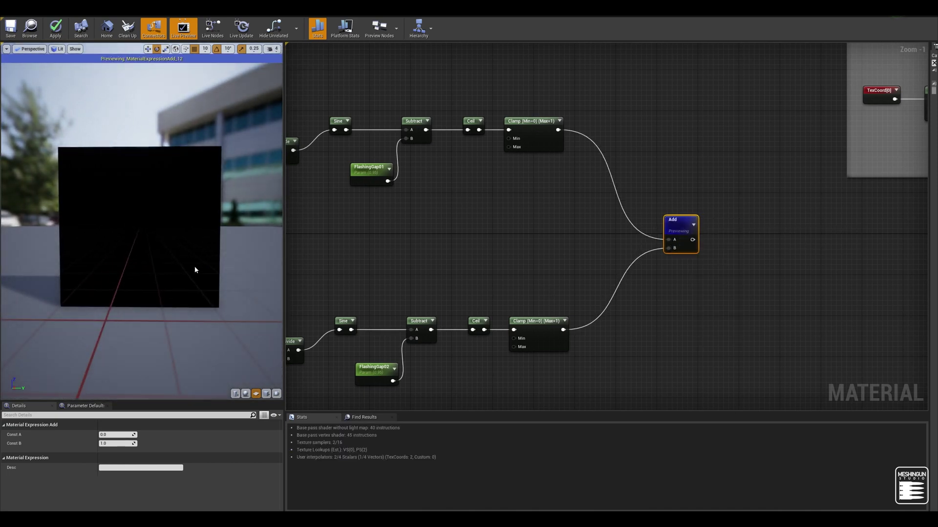
Set the default value of Wavelength02 to 1.3 and of FlashingGap02 to 0.9
right_click_drag(399, 253, 609, 196)
left_click(459, 313)
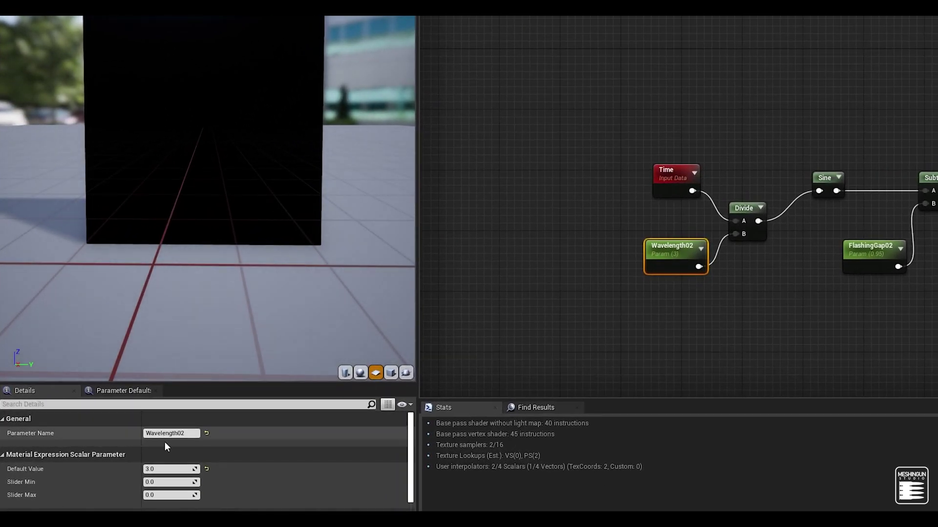
left_click(166, 469)
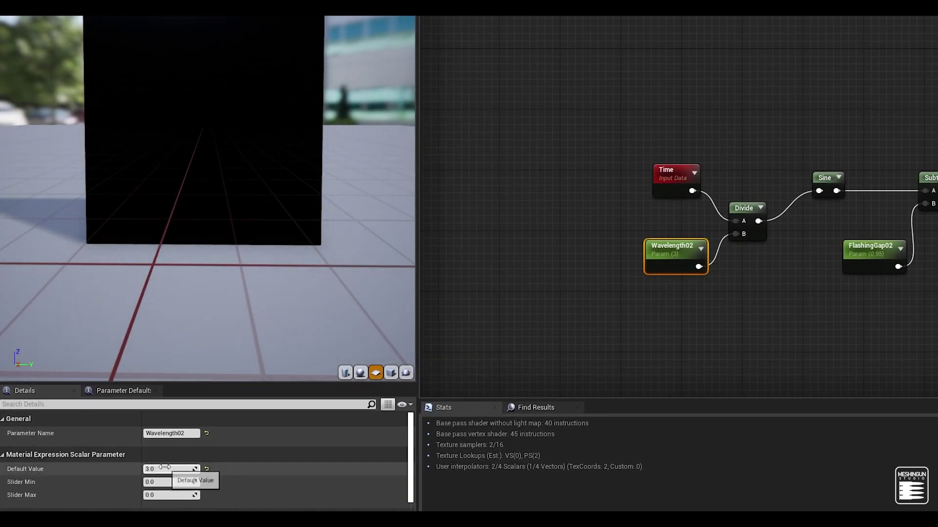
type("1.3")
left_click(872, 249)
key("BackSpace")
key("Return")
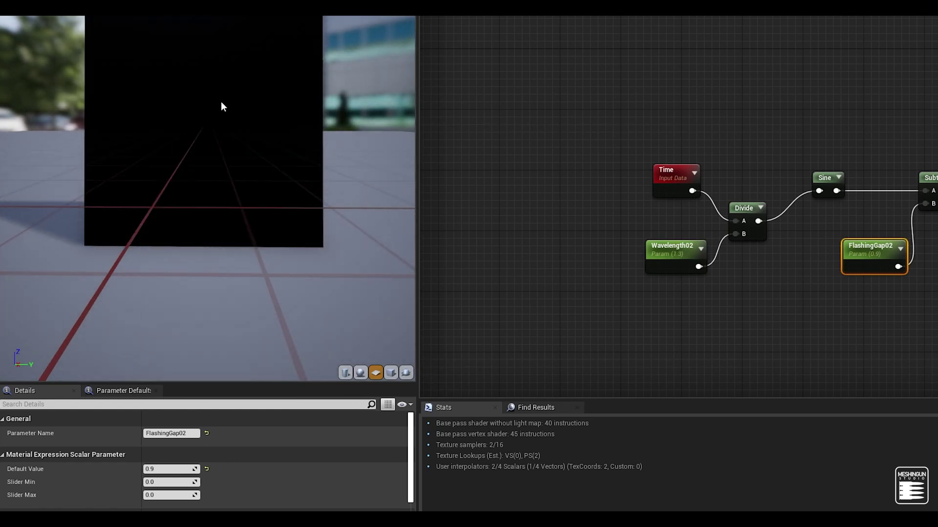
Connect the Add node's output to input B of the Multiply below the Glitch Distortion comment and stop previewing the Add node
right_click_drag(477, 157, 707, 185)
left_click_drag(708, 185, 937, 167)
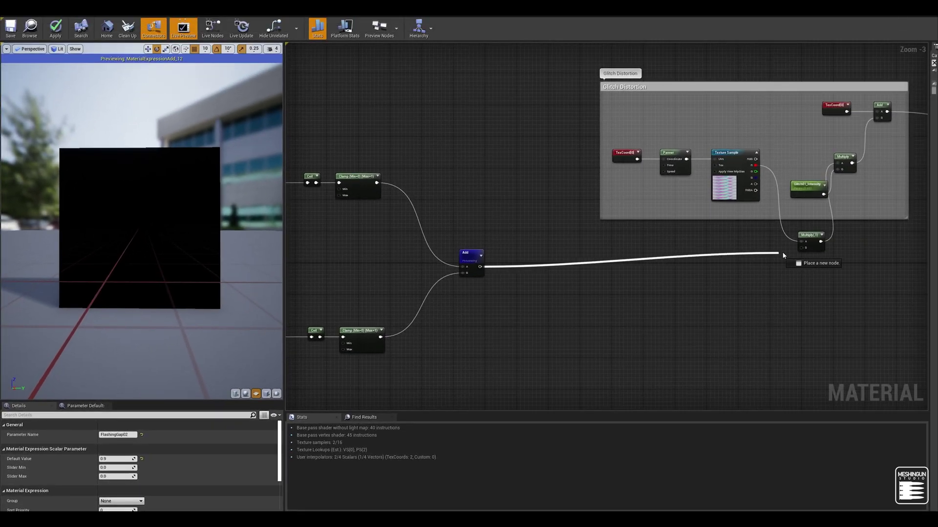
left_click_drag(783, 255, 801, 248)
right_click_drag(523, 303, 606, 276)
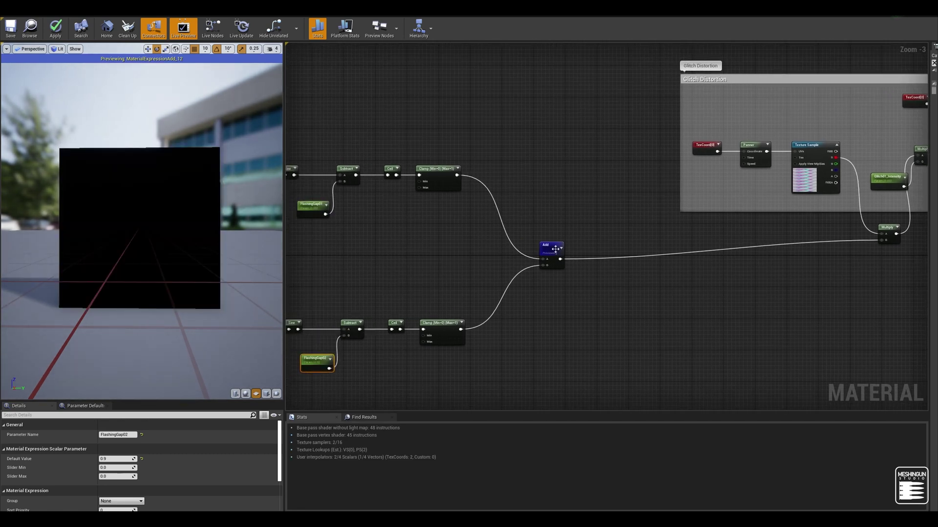
right_click(552, 249)
left_click(569, 255)
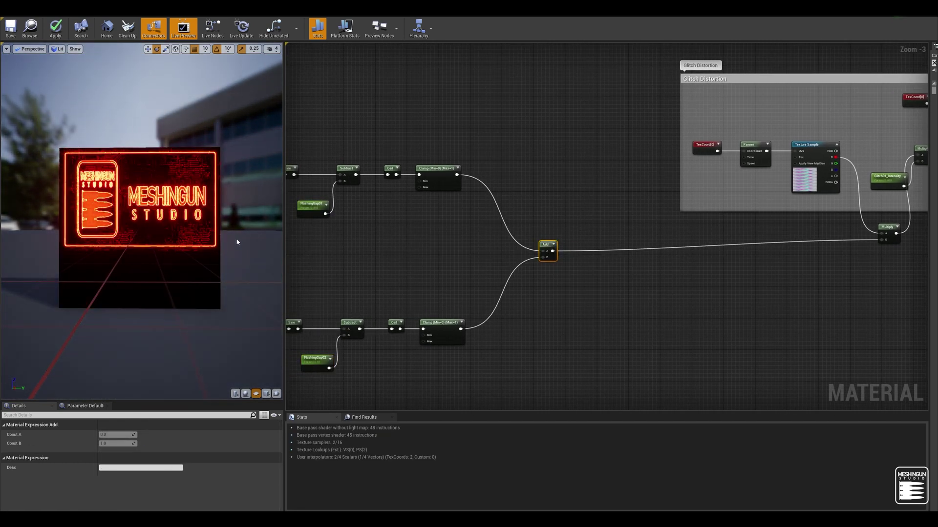
left_click_drag(217, 239, 210, 255)
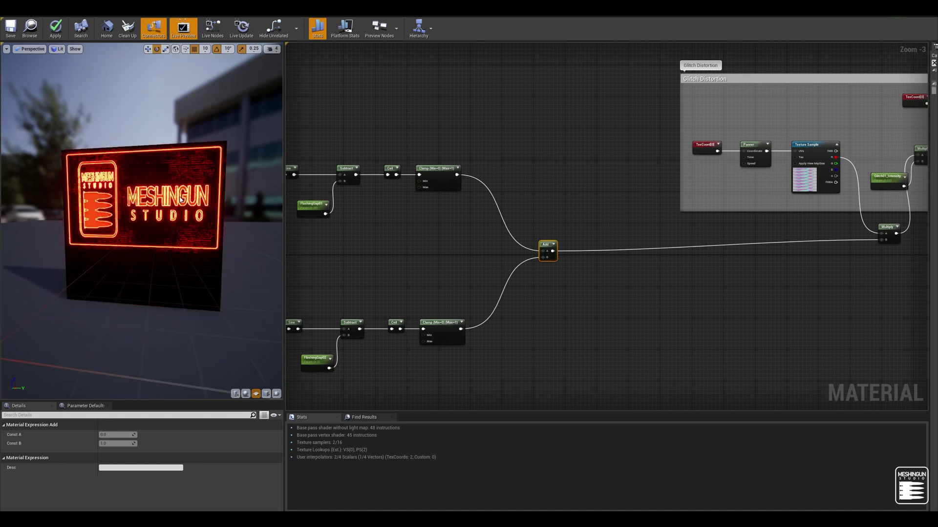
Insert a Multiply node between the second timing chain's Clamp and the Add node's B input
left_click(493, 318)
left_click_drag(461, 329, 490, 335)
type("mul")
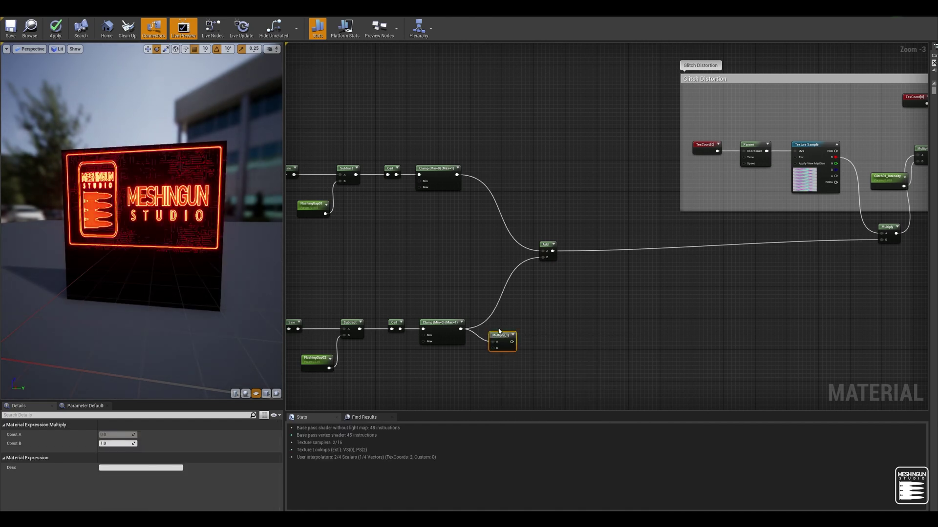
key("Return")
left_click_drag(510, 332, 547, 260)
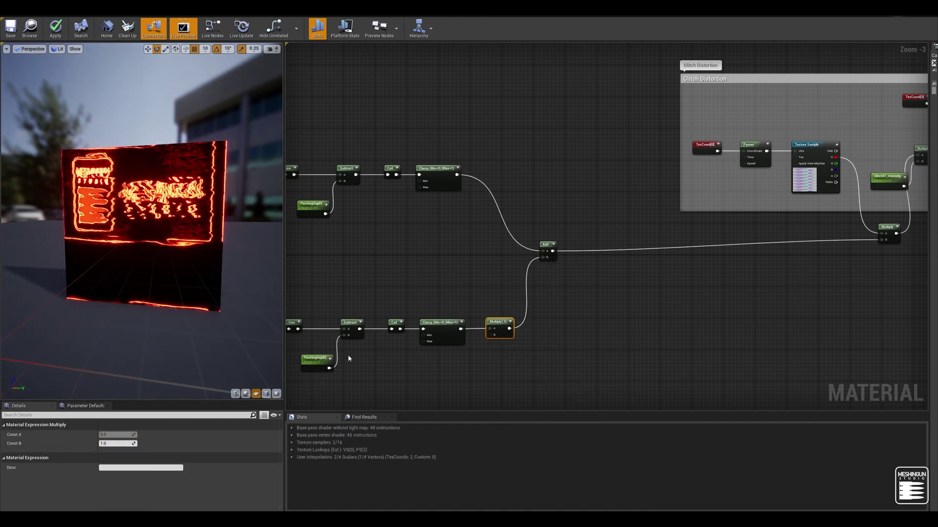
Set the new Multiply node's Const B to -1 and widen the preview viewport
left_click(121, 444)
type("-1")
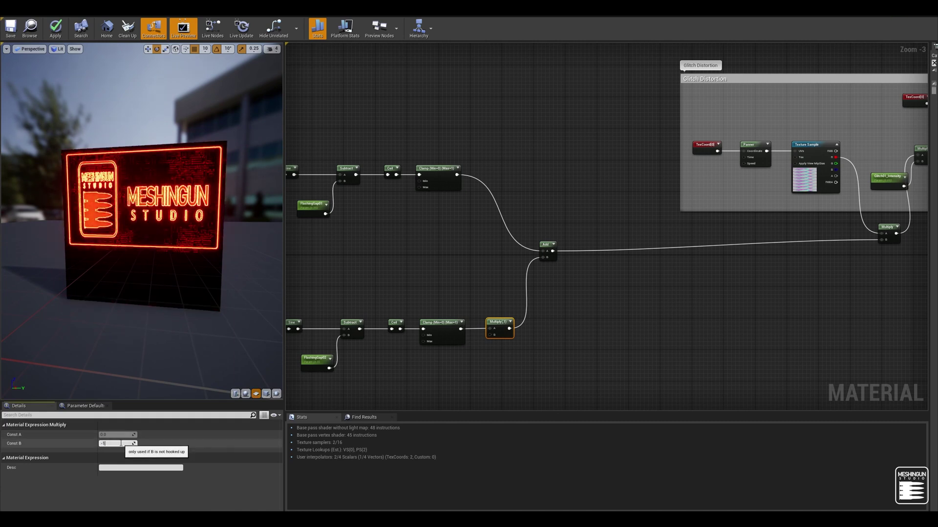
key("Return")
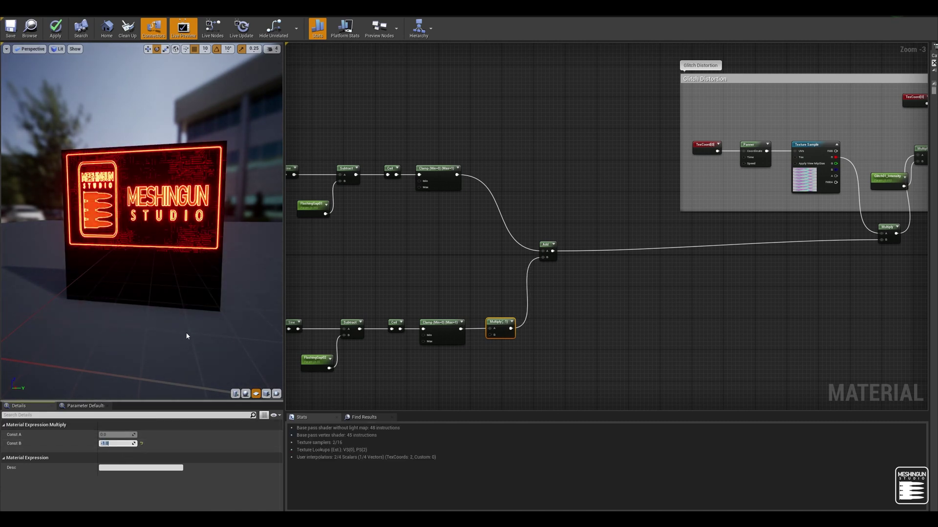
left_click_drag(285, 281, 454, 280)
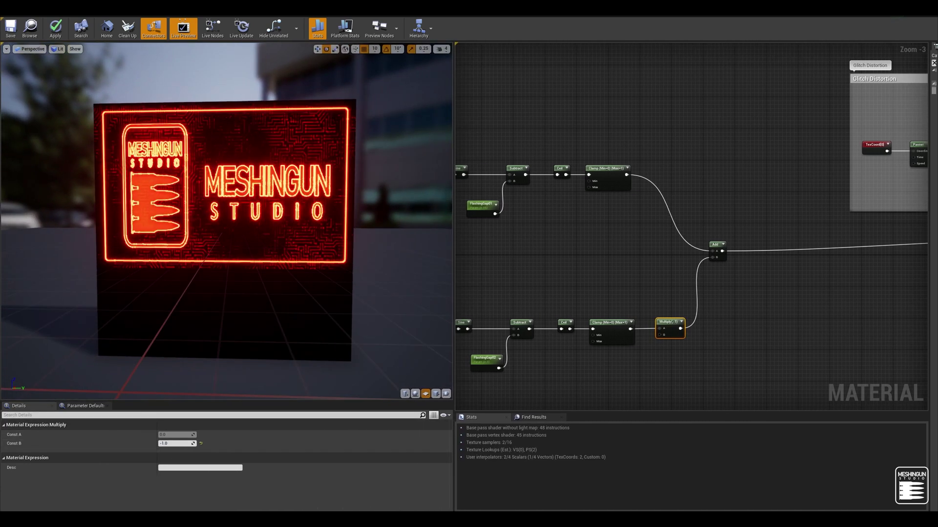